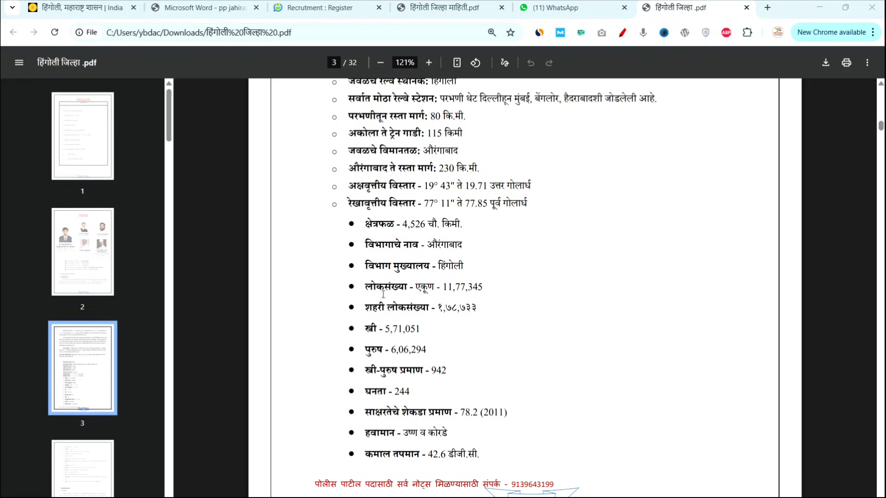
# - Read through the Hingoli district notes on pages 3 to 6, covering basic facts, administration, tourist places and pilgrimage sites
pyautogui.scroll(-2, 383, 294)
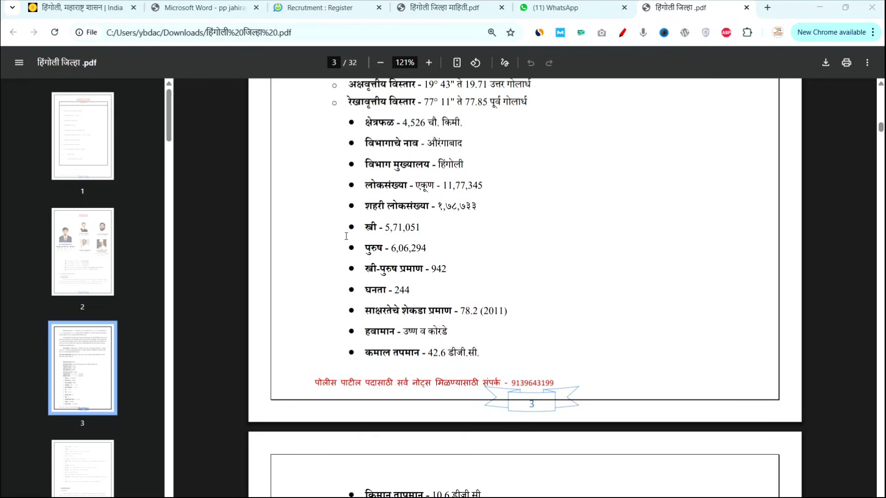
pyautogui.scroll(-10, 327, 285)
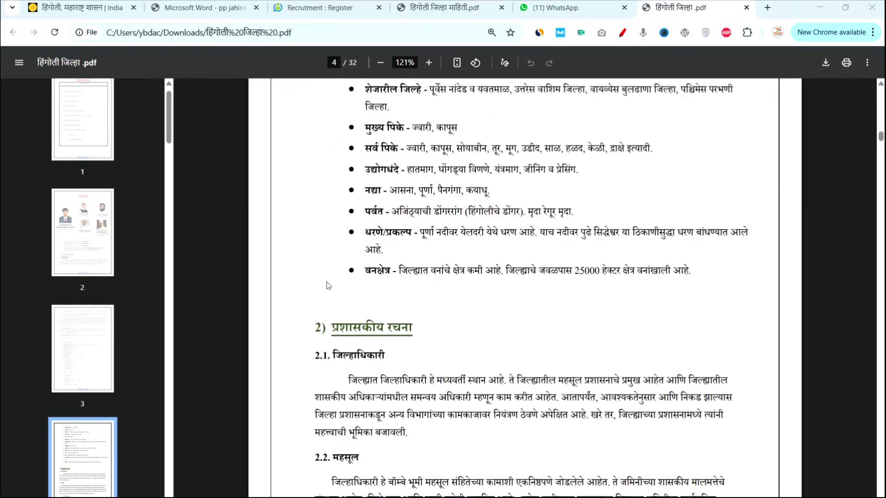
pyautogui.scroll(-6, 343, 265)
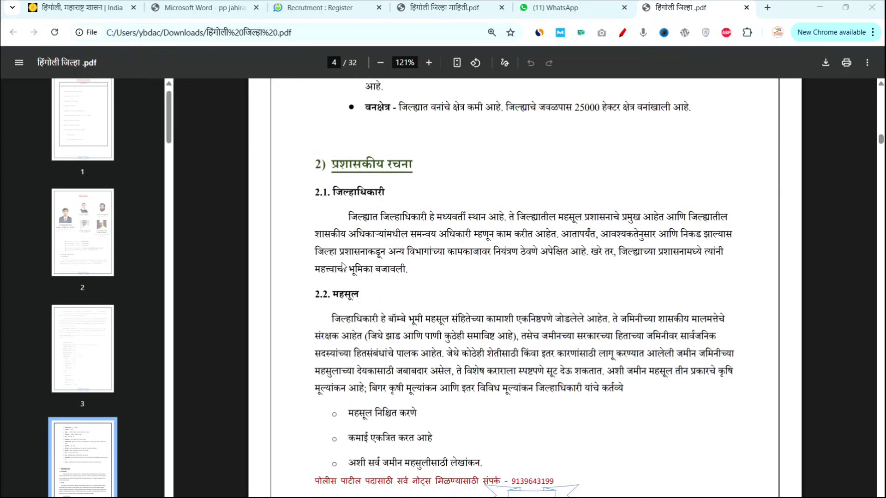
pyautogui.scroll(-10, 342, 266)
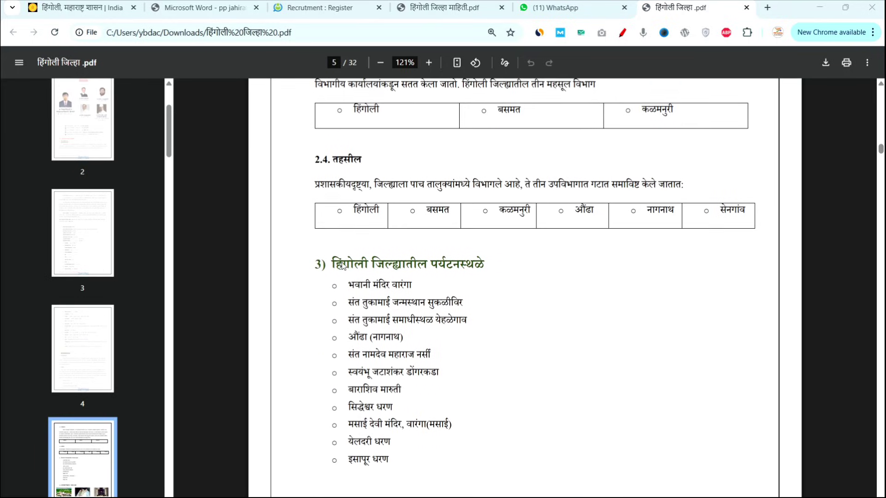
pyautogui.scroll(-10, 342, 266)
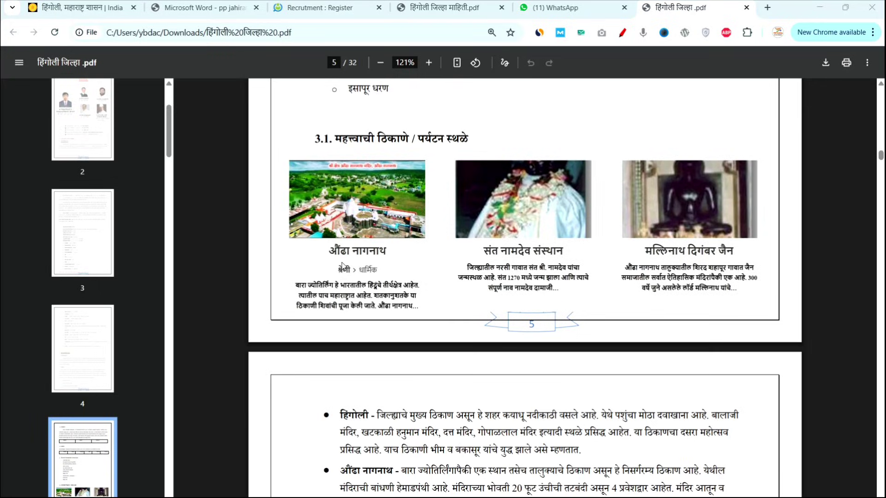
pyautogui.scroll(-7, 342, 266)
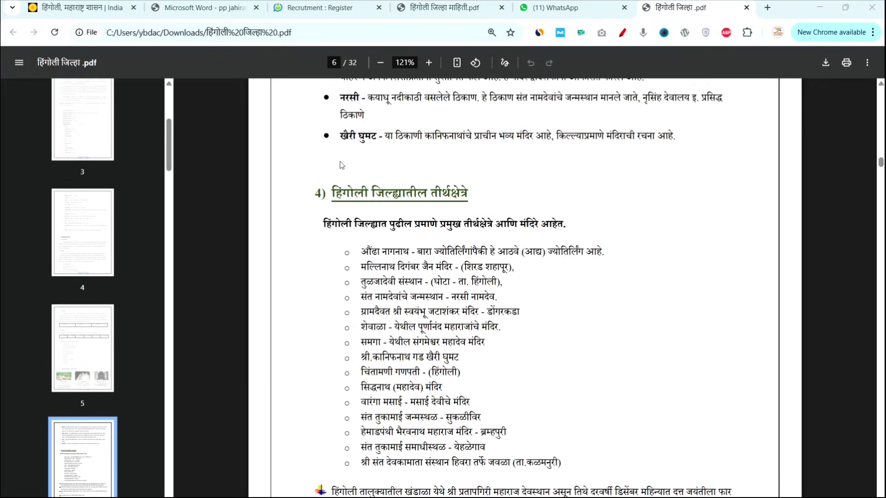
pyautogui.scroll(-9, 339, 243)
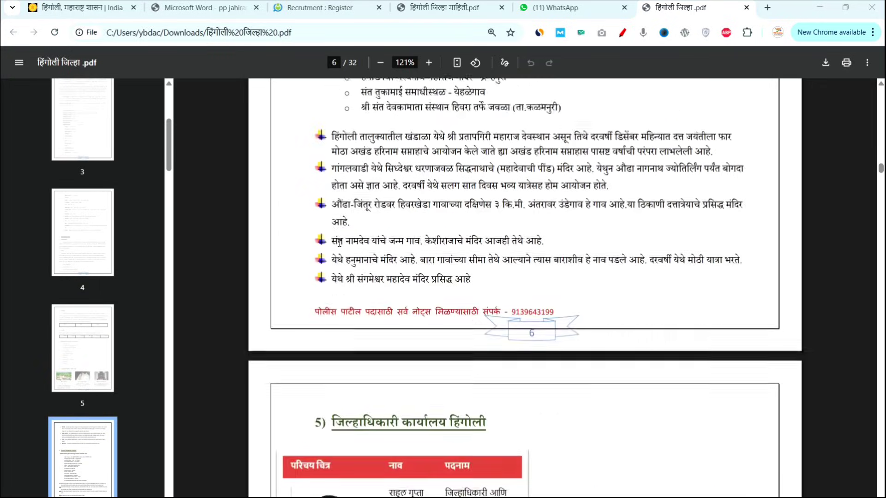
pyautogui.scroll(-1, 328, 203)
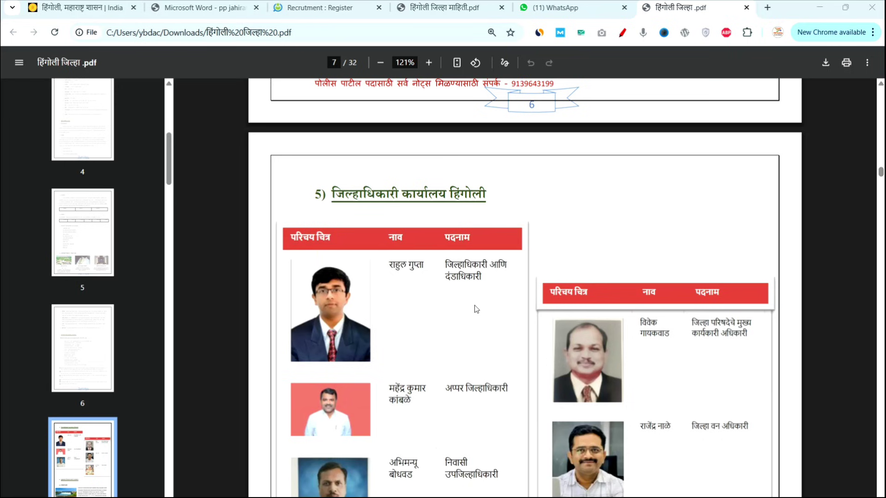
# - Review pages 7 to 12 of the notes, covering district officials, dams, Hingoli city, taluka information and important points
pyautogui.scroll(-15, 477, 336)
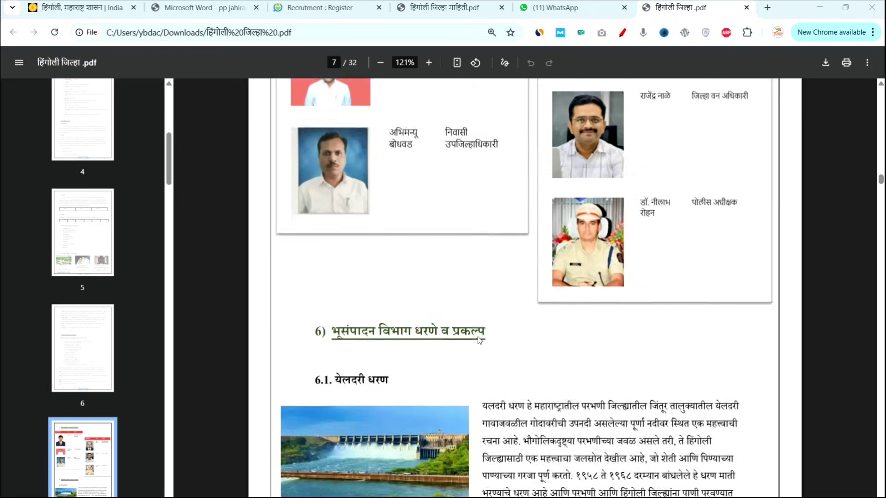
pyautogui.scroll(4, 477, 337)
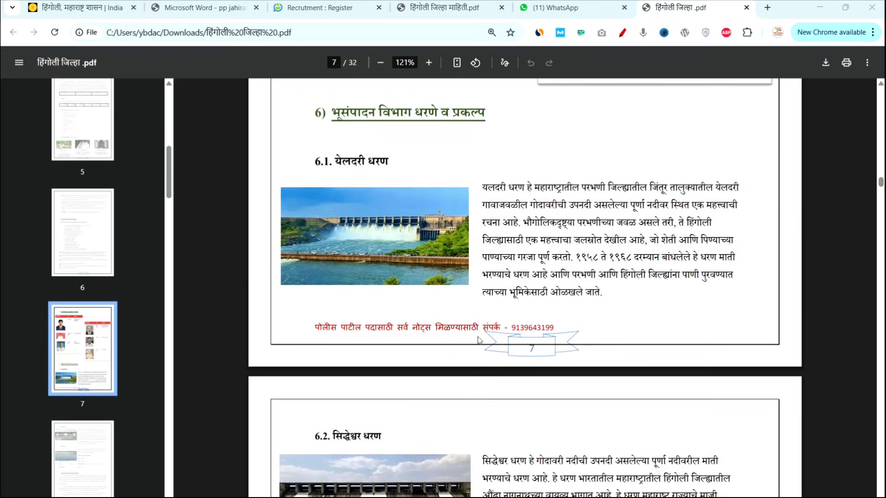
pyautogui.scroll(-15, 478, 340)
pyautogui.scroll(-1, 480, 340)
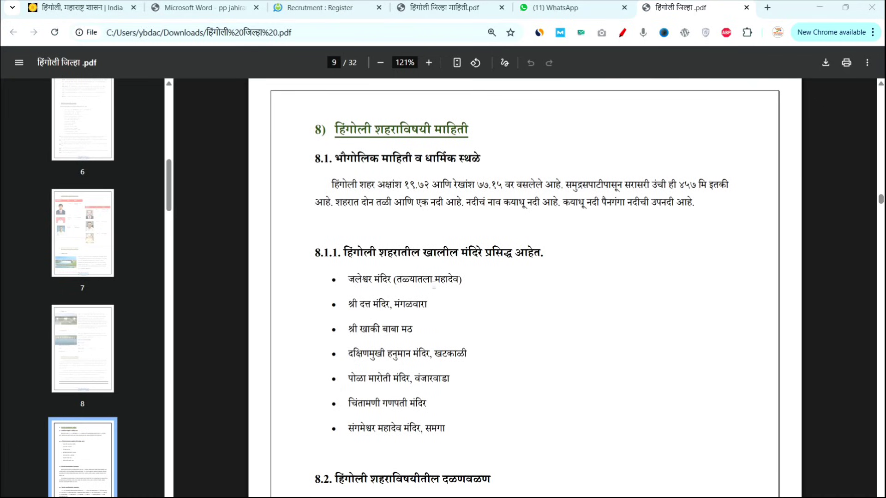
pyautogui.scroll(-10, 494, 285)
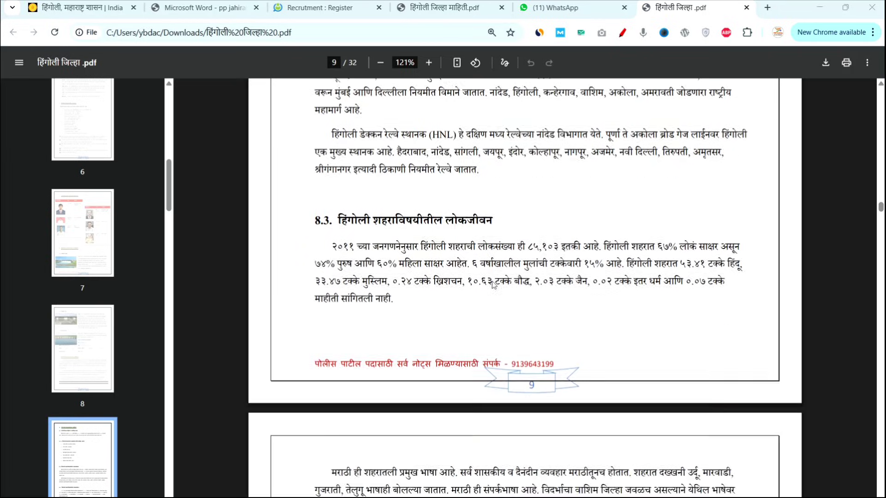
pyautogui.scroll(-5, 494, 285)
pyautogui.scroll(1, 477, 157)
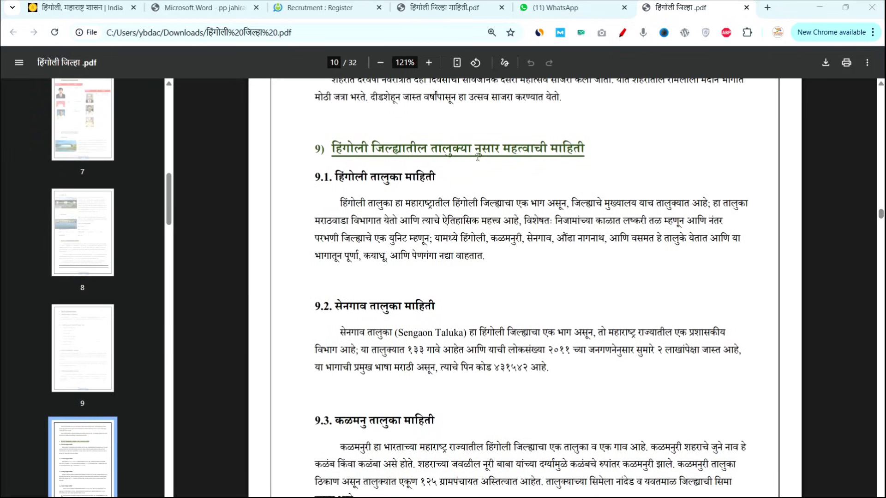
pyautogui.scroll(-10, 467, 189)
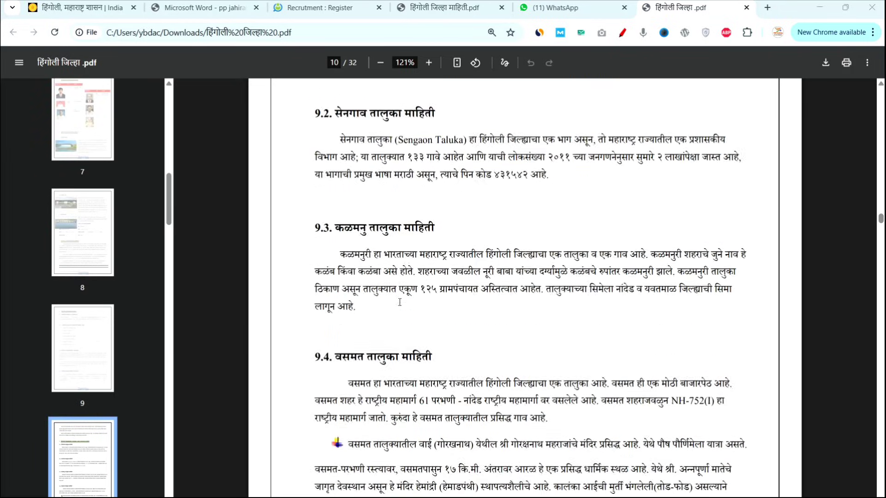
pyautogui.scroll(-7, 392, 336)
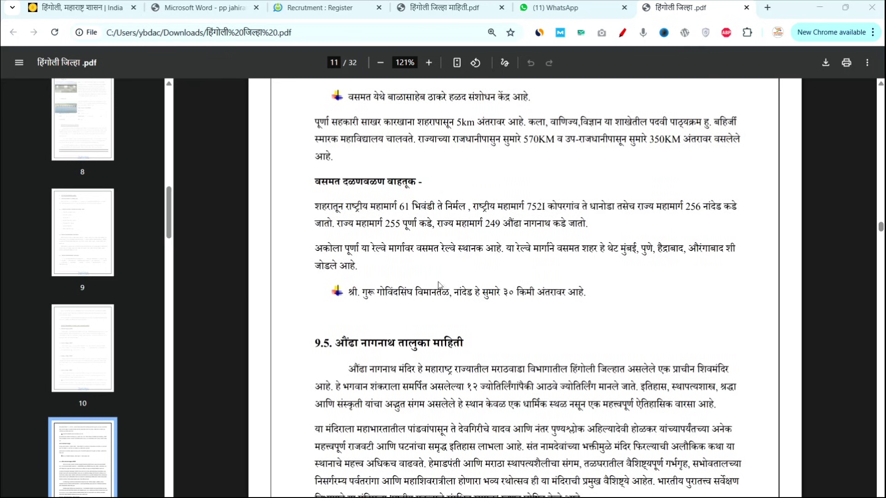
pyautogui.scroll(-15, 475, 373)
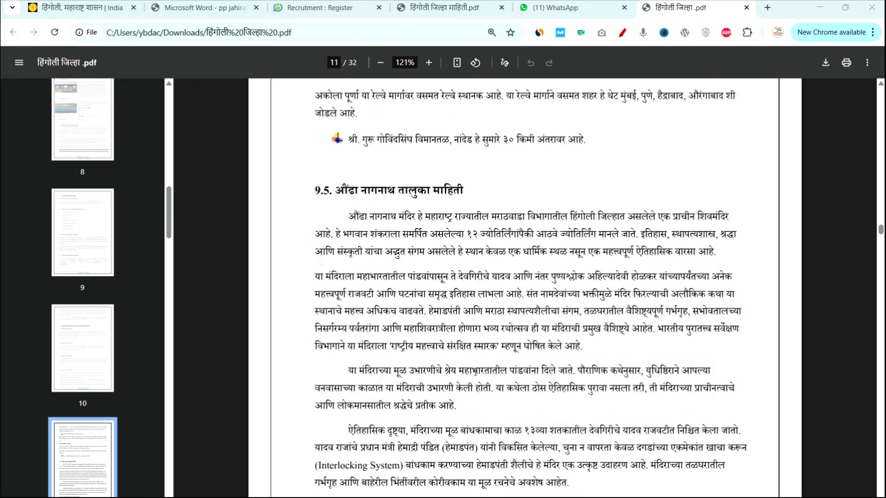
pyautogui.scroll(-3, 475, 372)
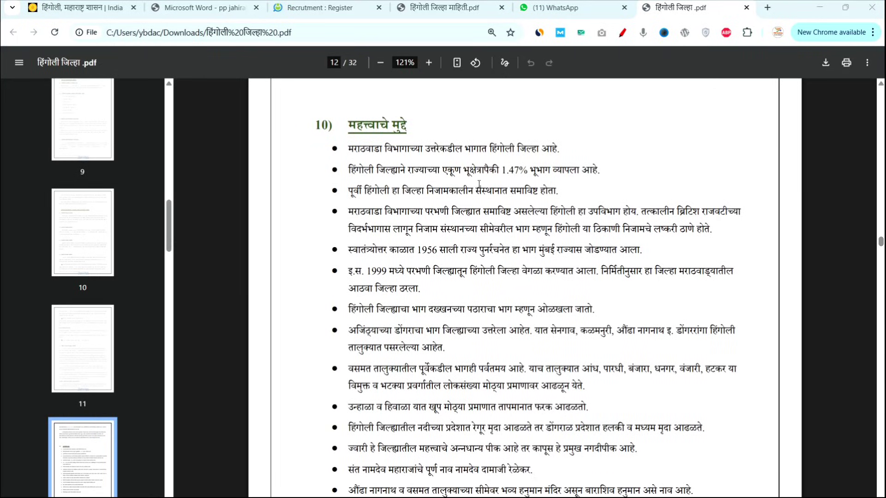
pyautogui.scroll(-10, 493, 295)
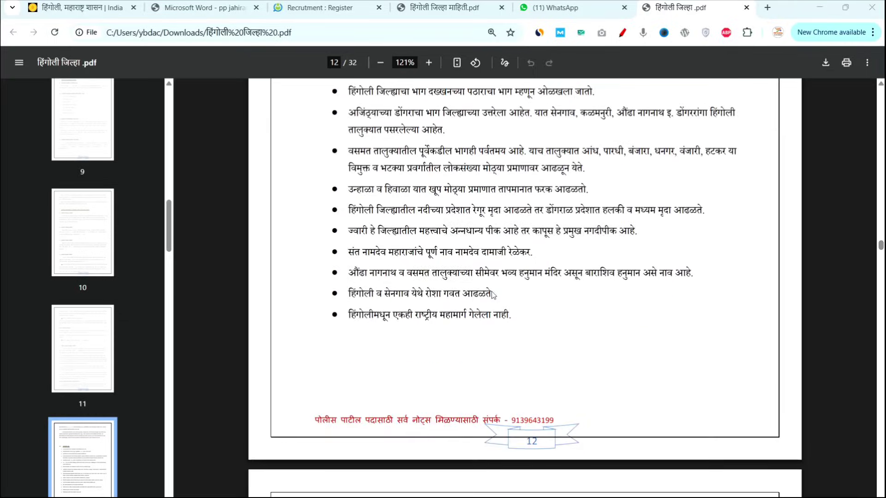
# - Examine the district question-and-answer section from page 13 to page 31 of the PDF
pyautogui.scroll(-3, 492, 295)
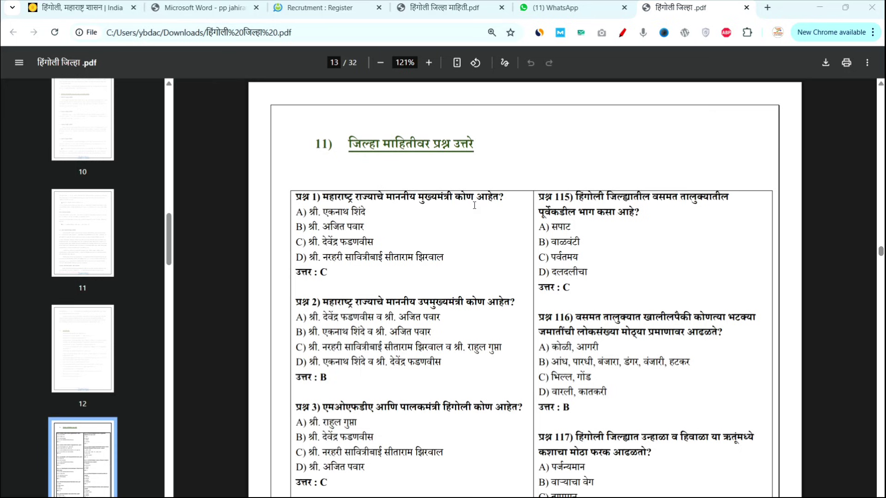
pyautogui.scroll(-1, 500, 218)
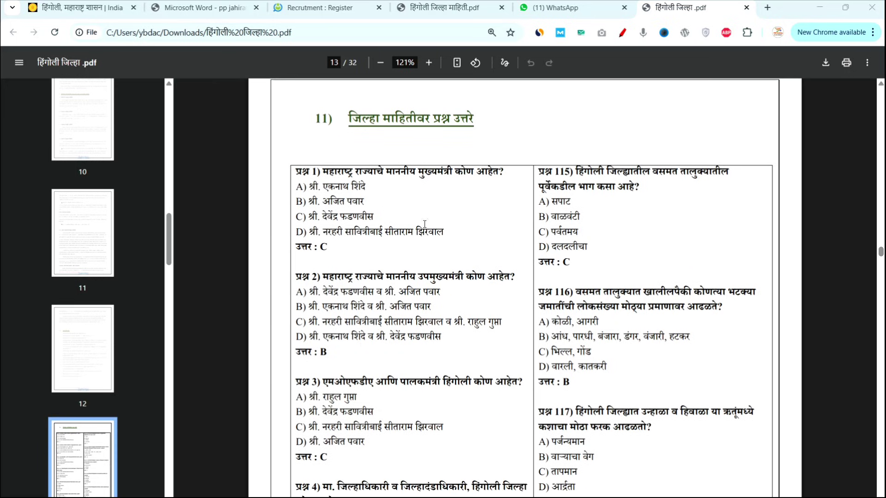
pyautogui.scroll(-1, 425, 224)
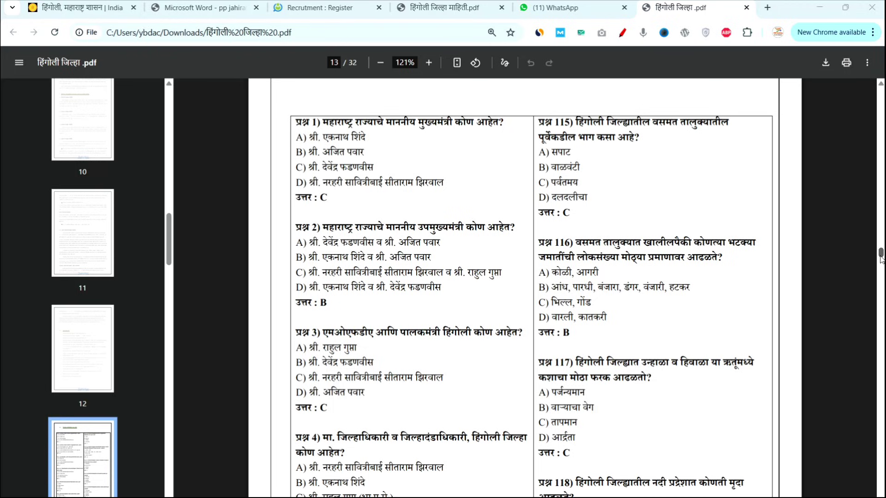
pyautogui.moveTo(881, 259); pyautogui.dragTo(880, 461)
pyautogui.scroll(-15, 613, 348)
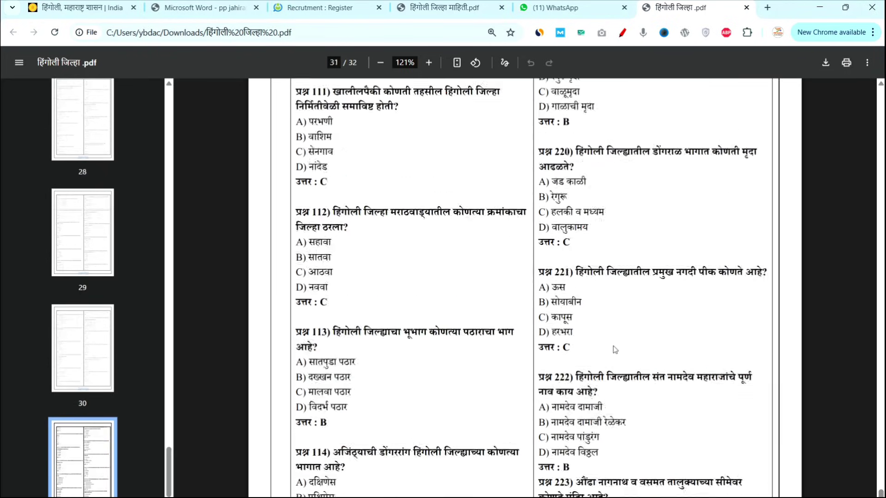
pyautogui.scroll(-12, 613, 348)
pyautogui.scroll(11, 613, 346)
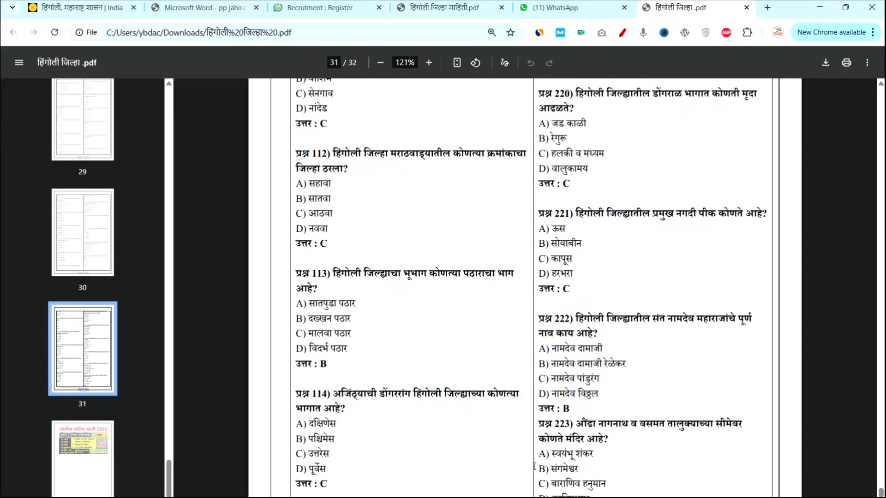
pyautogui.moveTo(538, 423); pyautogui.dragTo(578, 423)
pyautogui.scroll(3, 451, 189)
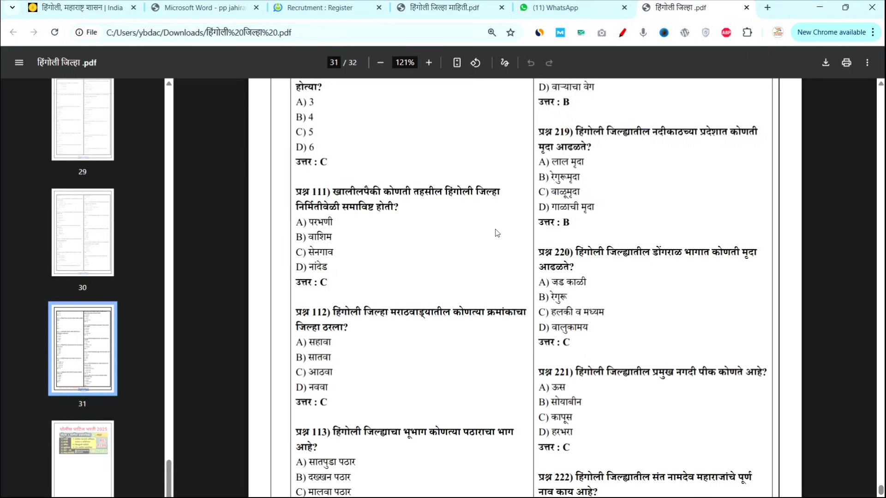
# - Show the notes and past-papers advertisement on page 32 and enlarge the page to 144%
pyautogui.scroll(-12, 497, 233)
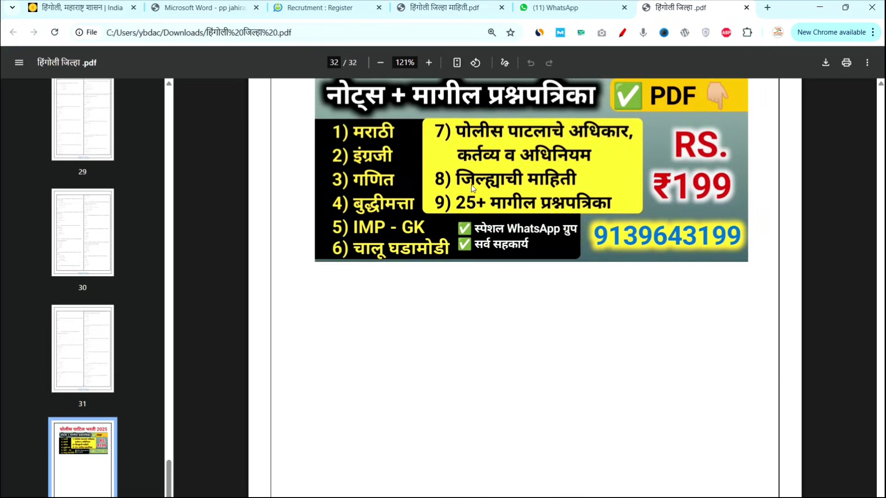
pyautogui.scroll(2, 471, 185)
pyautogui.click(394, 62)
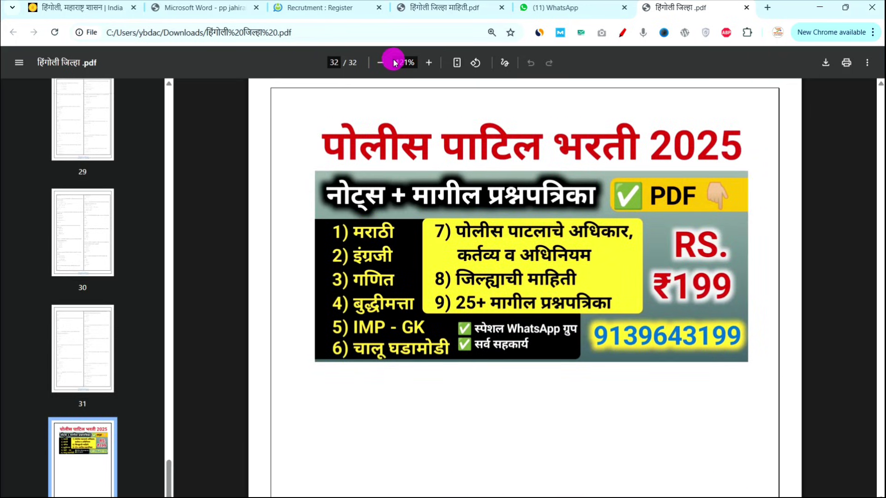
pyautogui.write('139')
pyautogui.press('Return')
pyautogui.scroll(1, 478, 136)
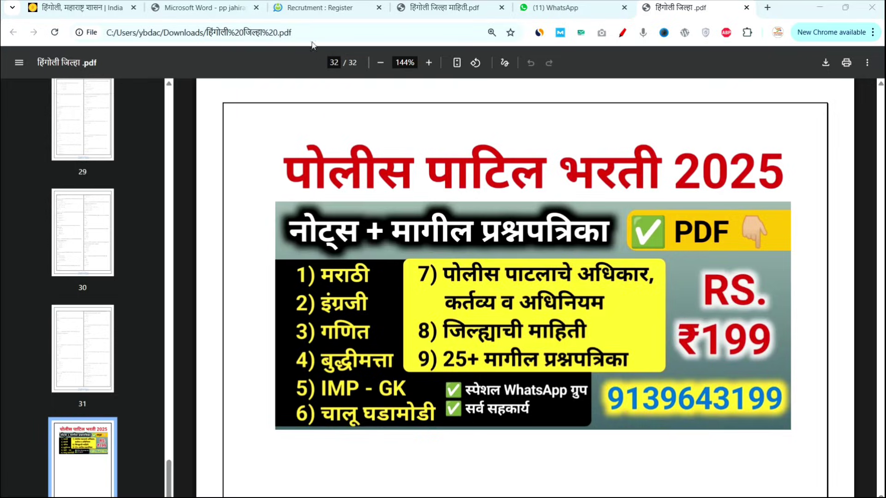
# - Switch to the recruitment portal's registration page and examine the English-only requirement of the applicant full name field
pyautogui.click(300, 11)
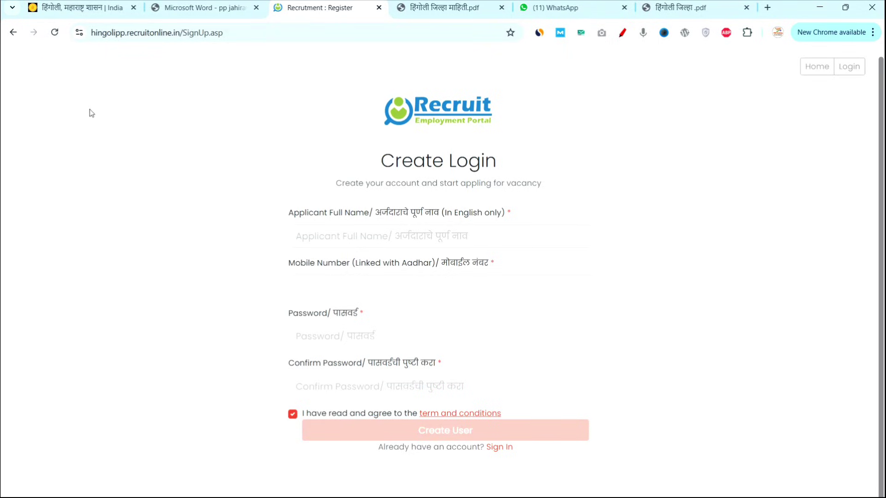
pyautogui.click(59, 35)
pyautogui.moveTo(291, 212); pyautogui.dragTo(501, 213)
pyautogui.scroll(2, 503, 214)
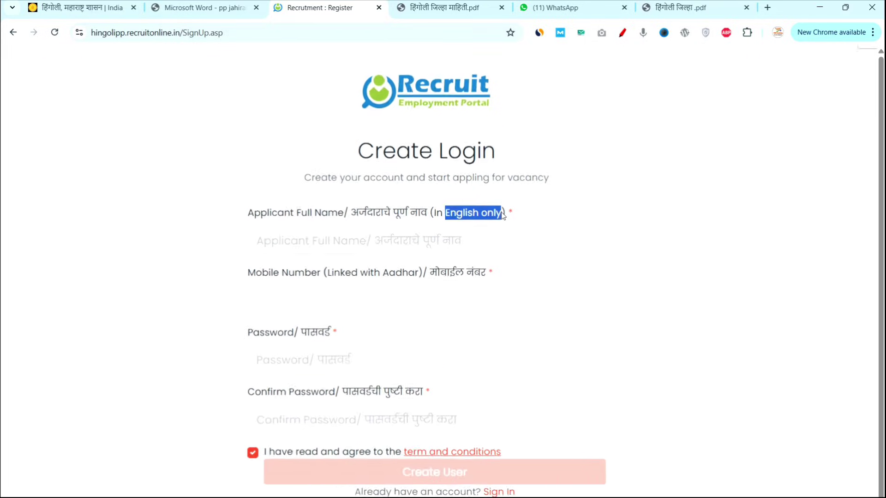
pyautogui.scroll(1, 502, 214)
pyautogui.scroll(-1, 502, 214)
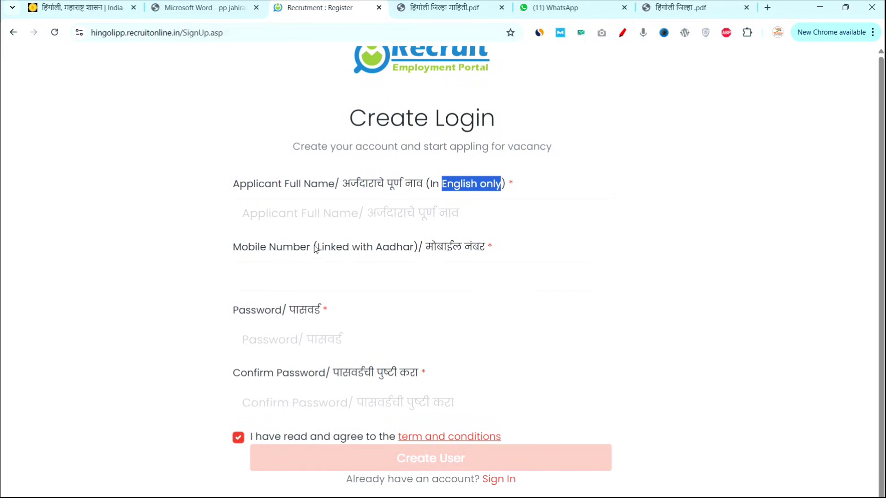
# - Go over the mobile number, password, confirm password and terms agreement fields of the Create Login form
pyautogui.moveTo(314, 247); pyautogui.dragTo(487, 246)
pyautogui.click(236, 314)
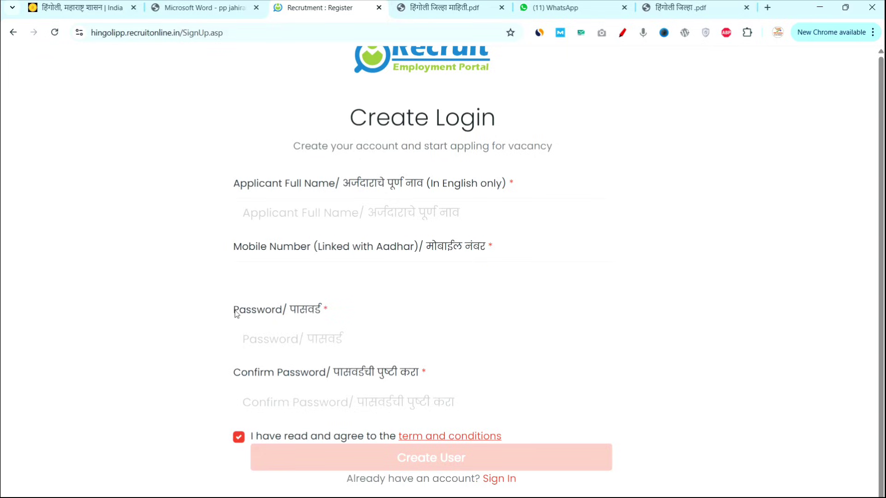
pyautogui.moveTo(236, 313); pyautogui.dragTo(317, 328)
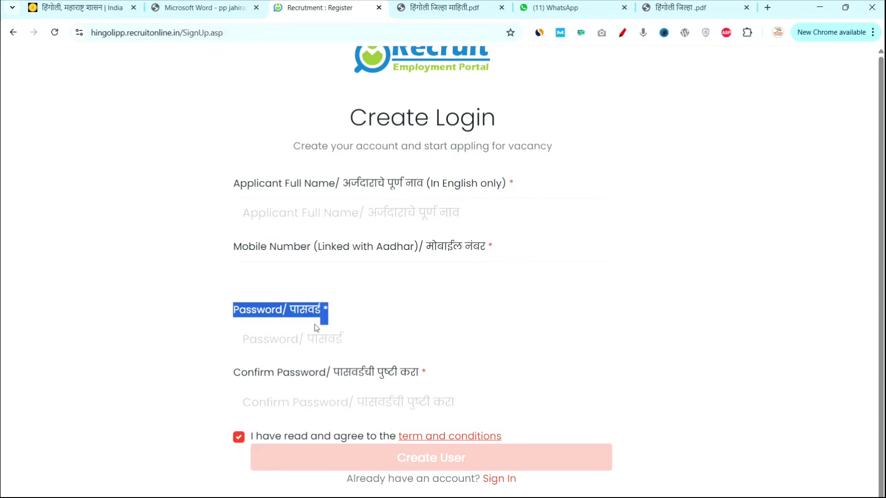
pyautogui.moveTo(234, 372); pyautogui.dragTo(418, 385)
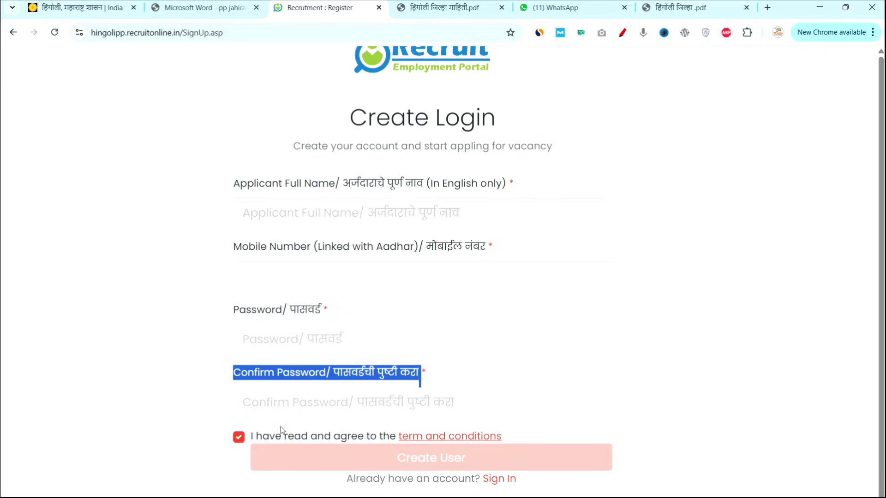
pyautogui.click(224, 457)
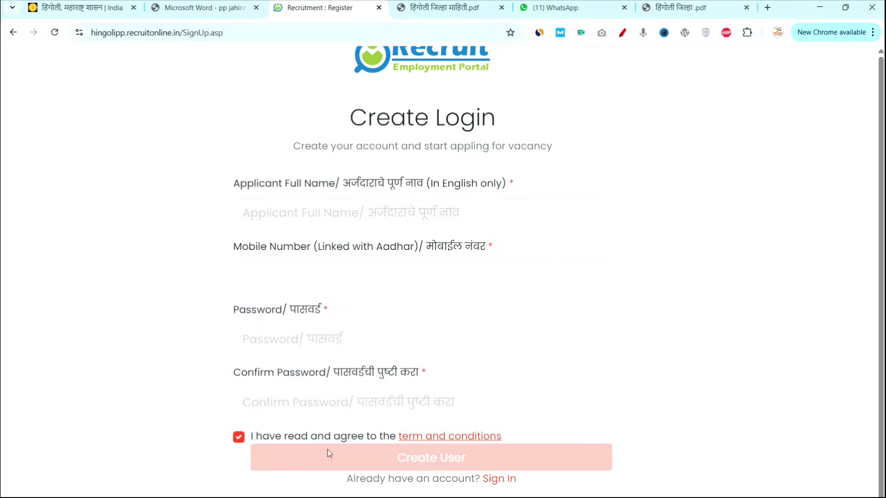
# - Open the recruitment portal's login page
pyautogui.click(395, 63)
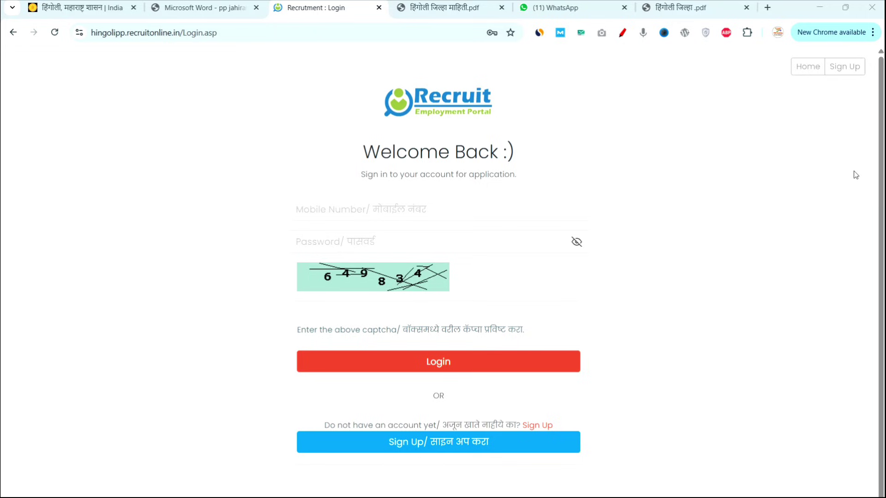
# - Return to the recruitment portal's home page and proceed to the candidate dashboard through the login for already registered candidates
pyautogui.click(807, 67)
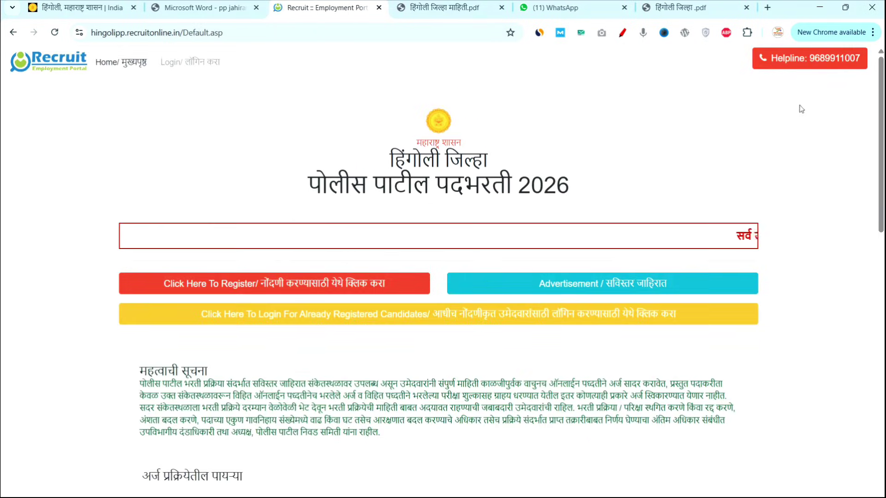
pyautogui.keyDown('ctrl'); pyautogui.scroll(5, 823, 74); pyautogui.keyUp('ctrl')
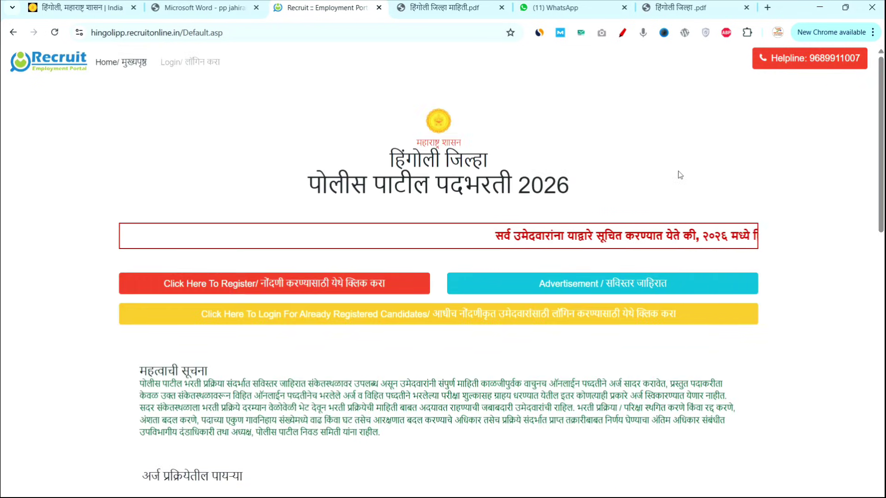
pyautogui.click(431, 318)
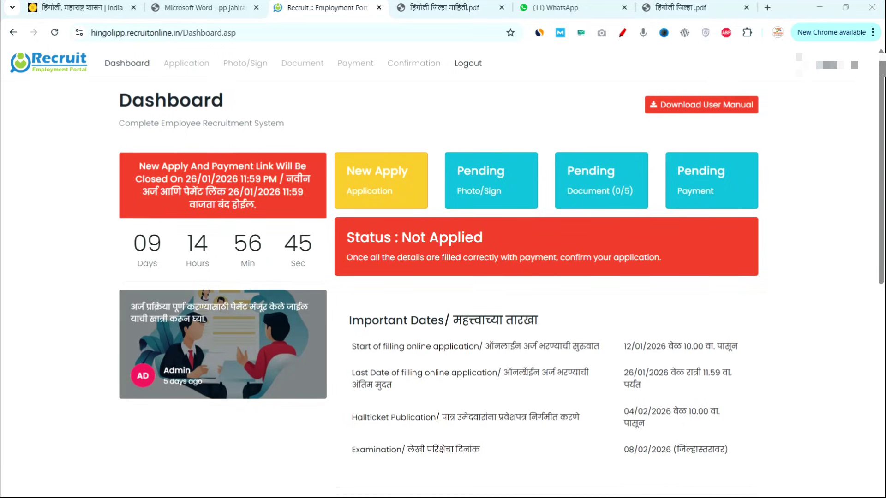
# - Go over the dashboard's important dates and the registration and apply process guidelines
pyautogui.scroll(-2, 525, 371)
pyautogui.scroll(-3, 525, 371)
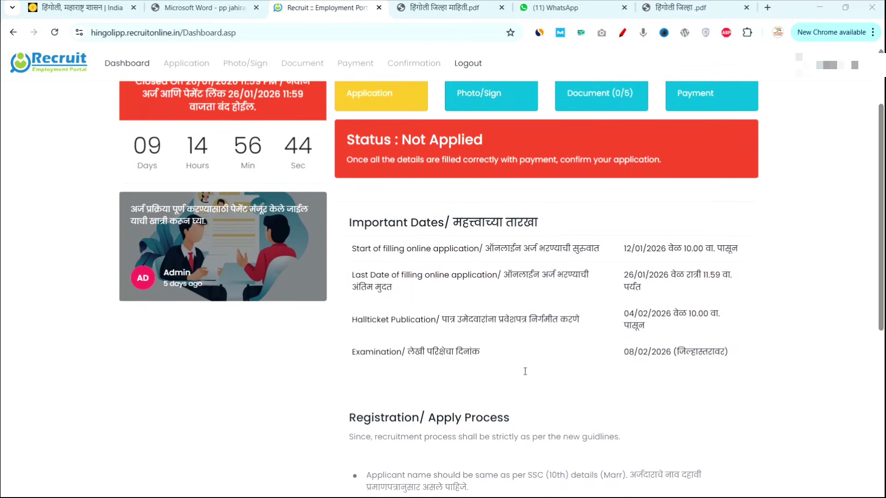
pyautogui.scroll(-5, 525, 371)
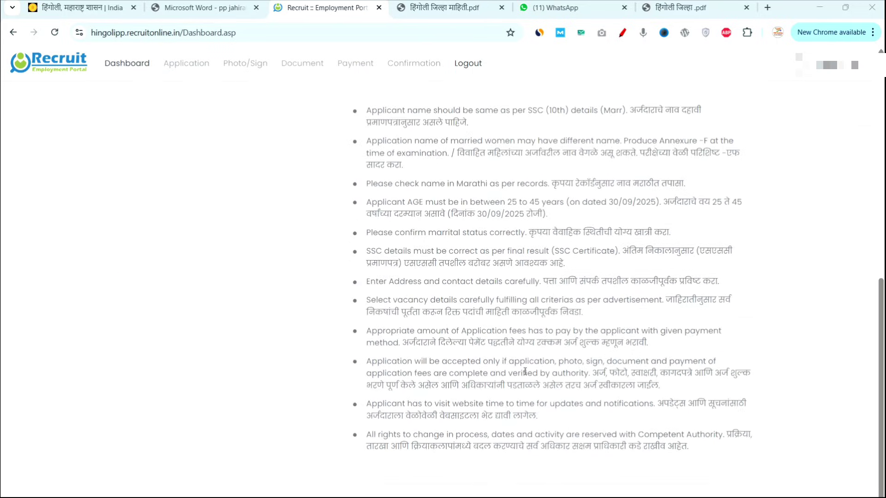
pyautogui.scroll(10, 525, 371)
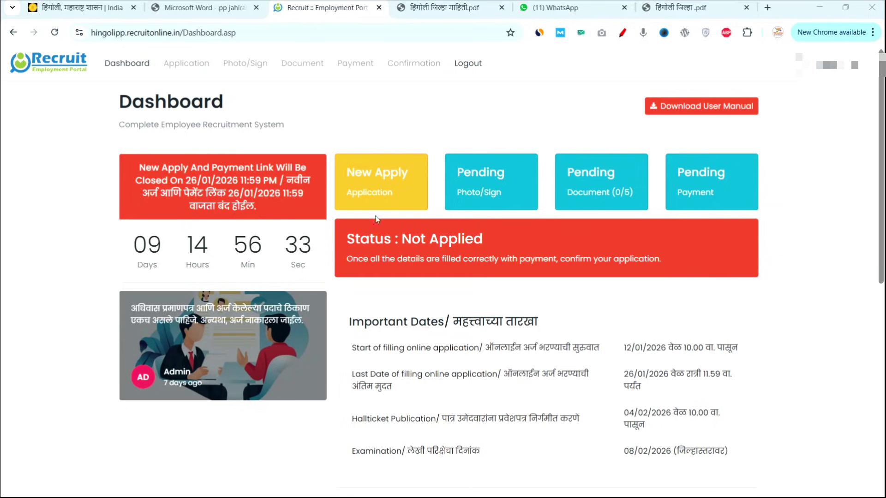
# - Start a new application for the Police Patil post and review the category options, keeping General
pyautogui.click(386, 189)
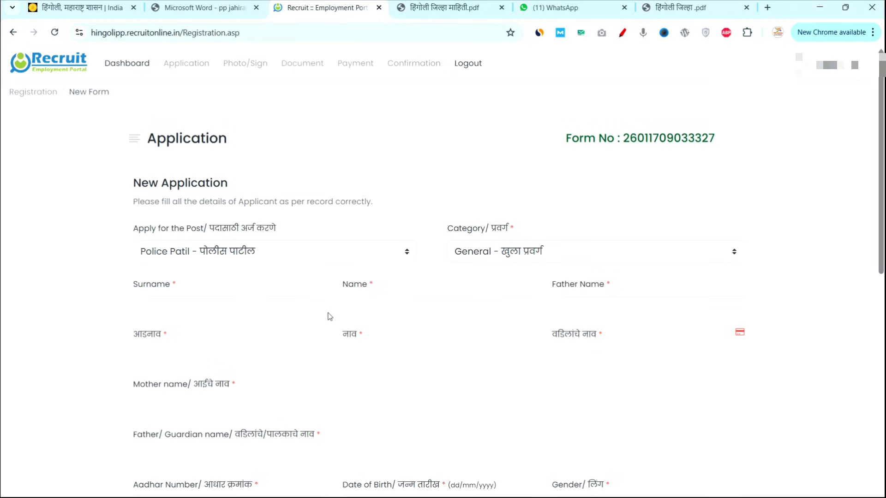
pyautogui.click(297, 254)
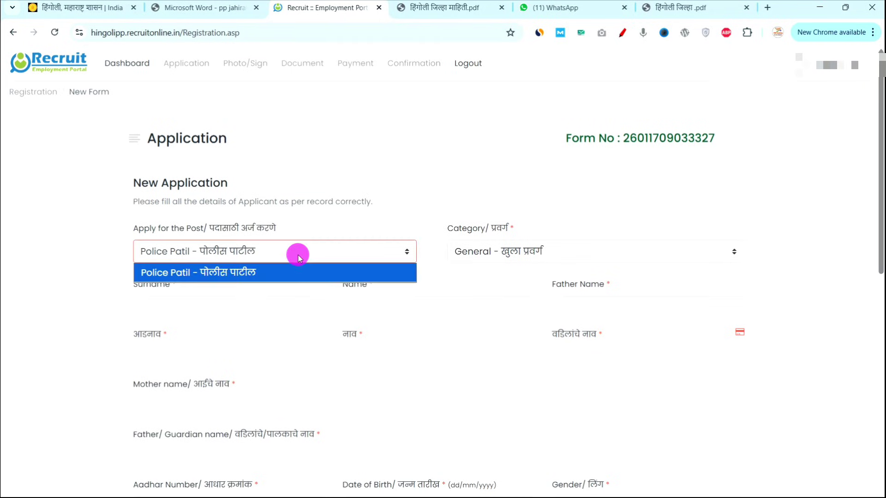
pyautogui.click(298, 255)
pyautogui.click(509, 255)
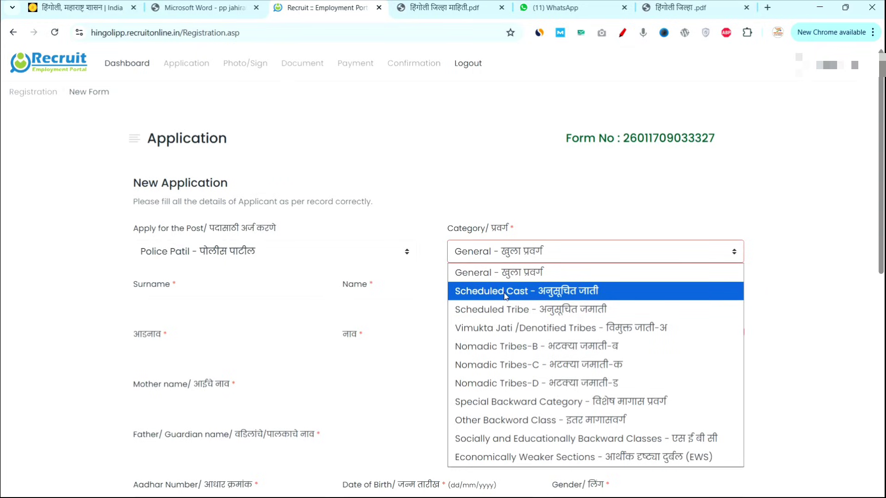
pyautogui.click(398, 63)
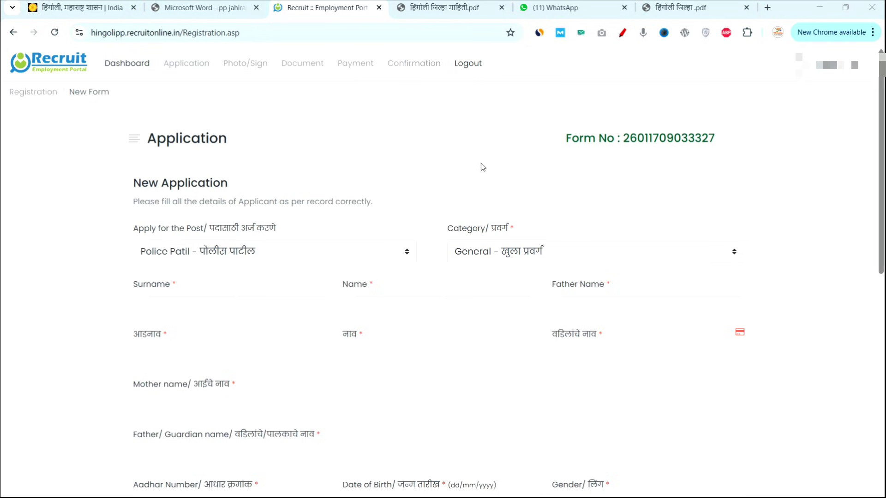
pyautogui.click(501, 249)
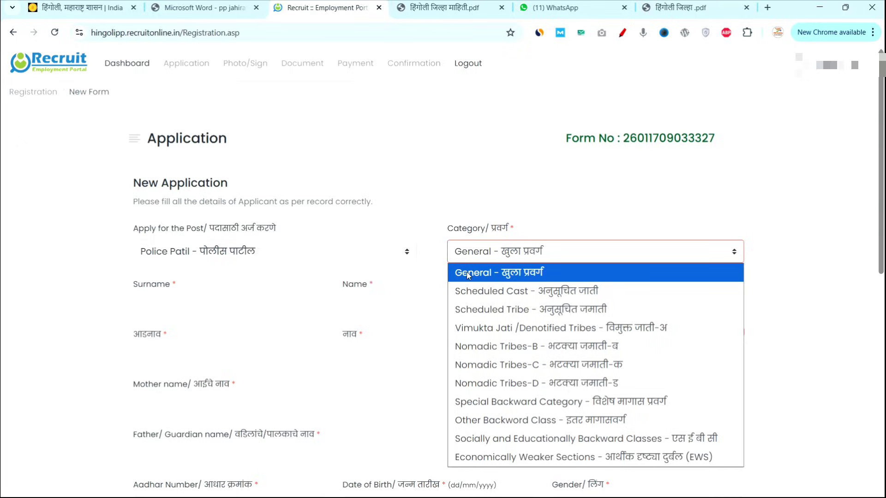
pyautogui.click(275, 272)
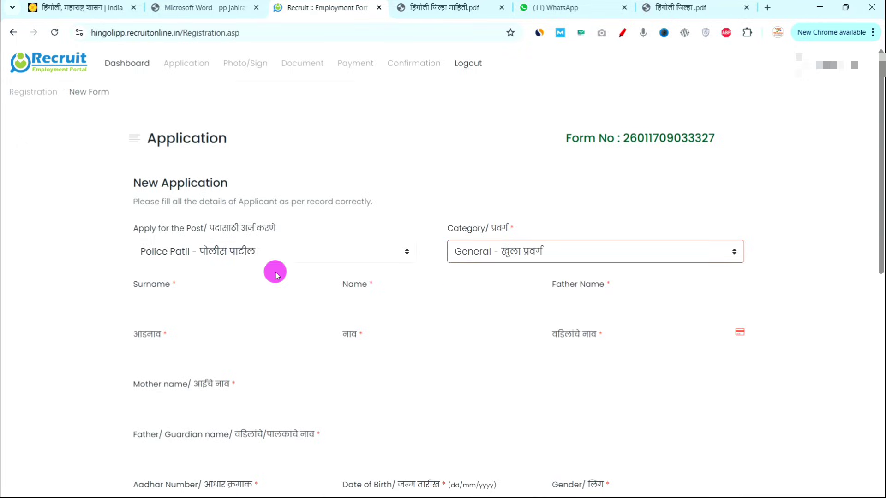
# - Go over the surname, name and father name fields in English and in Marathi, highlighting each label
pyautogui.moveTo(132, 284); pyautogui.dragTo(188, 290)
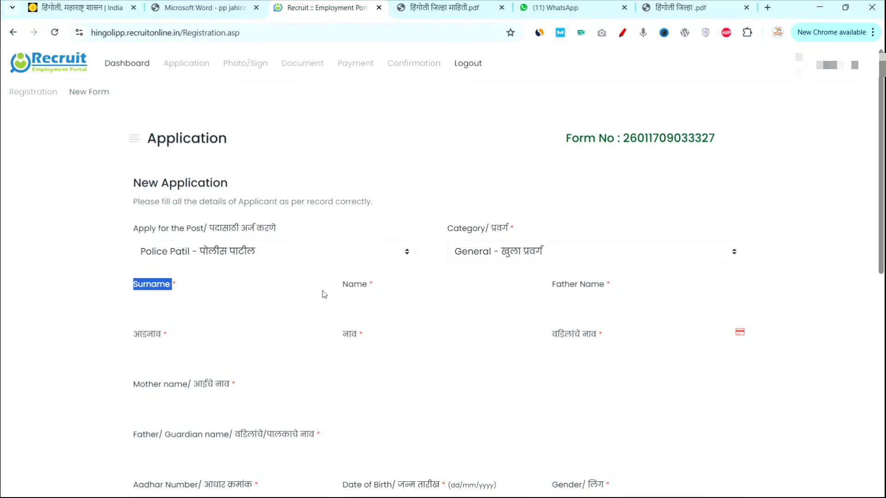
pyautogui.moveTo(340, 283); pyautogui.dragTo(381, 288)
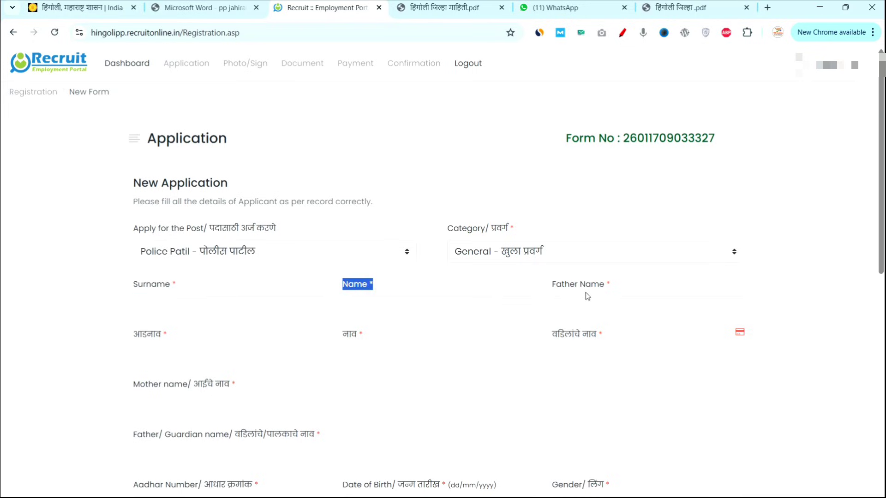
pyautogui.moveTo(553, 284); pyautogui.dragTo(629, 289)
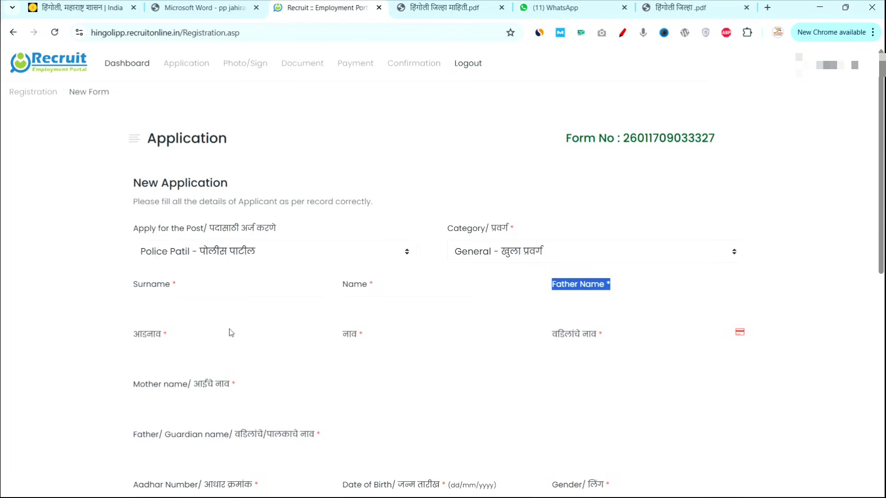
pyautogui.click(139, 336)
pyautogui.moveTo(138, 336); pyautogui.dragTo(207, 330)
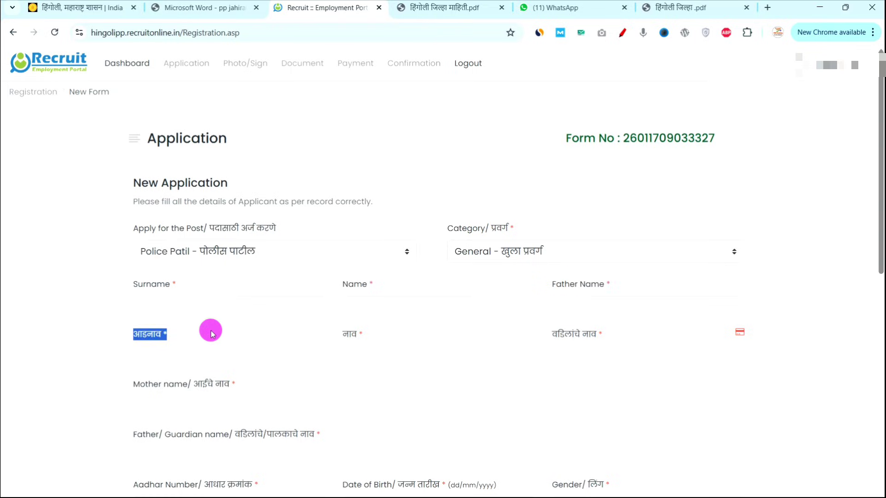
pyautogui.moveTo(340, 336); pyautogui.dragTo(364, 337)
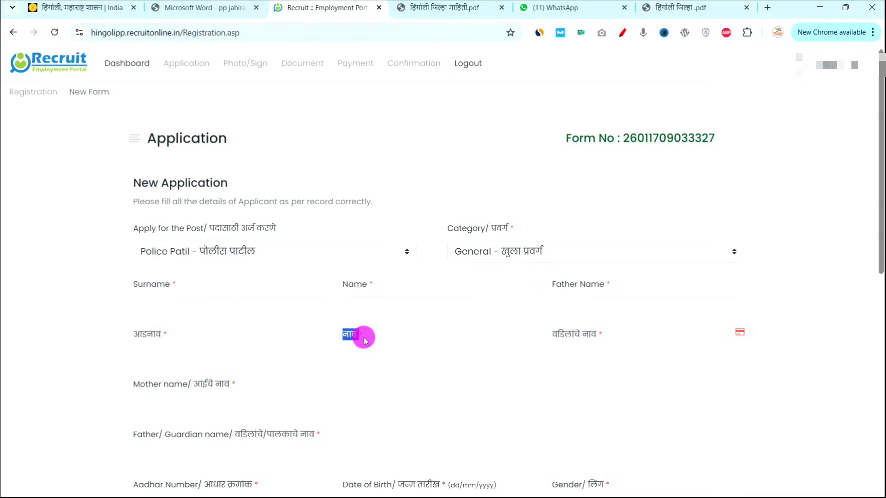
pyautogui.moveTo(560, 335); pyautogui.dragTo(590, 335)
pyautogui.scroll(-2, 192, 393)
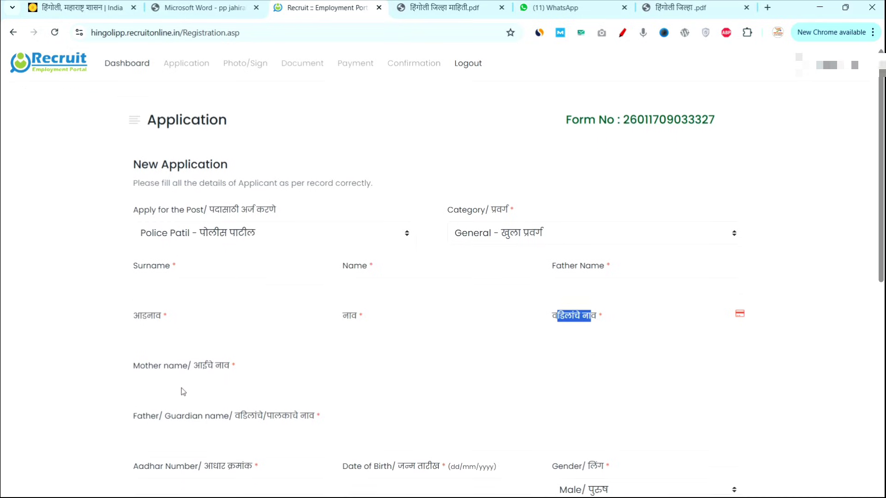
# - Highlight the mother name, father/guardian name and Aadhar number field labels to examine them
pyautogui.moveTo(186, 315); pyautogui.dragTo(225, 316)
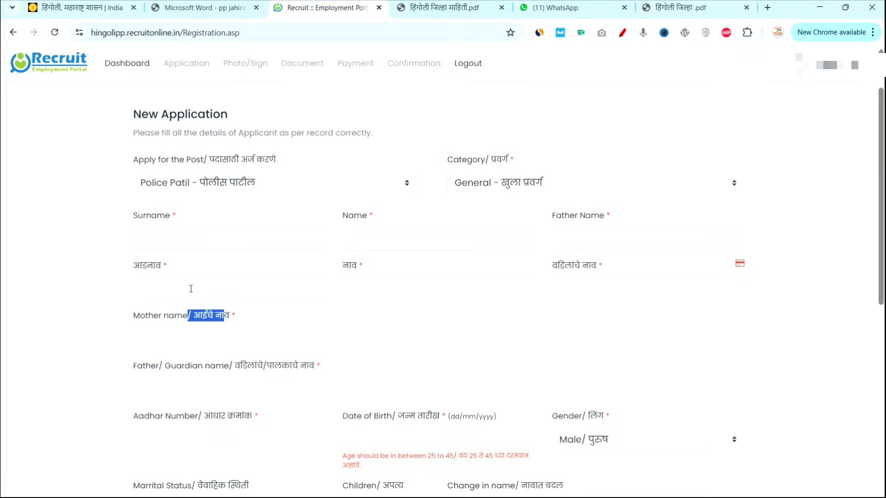
pyautogui.scroll(-1, 199, 280)
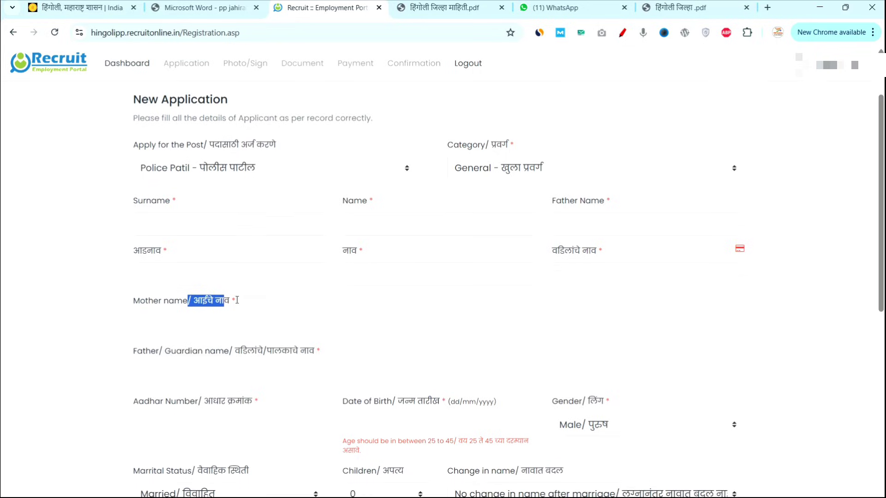
pyautogui.moveTo(163, 260); pyautogui.dragTo(233, 263)
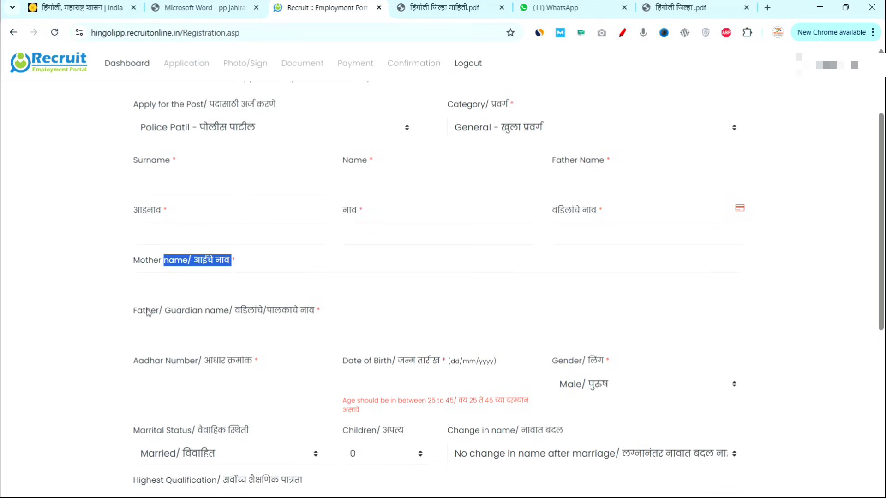
pyautogui.moveTo(150, 312); pyautogui.dragTo(320, 312)
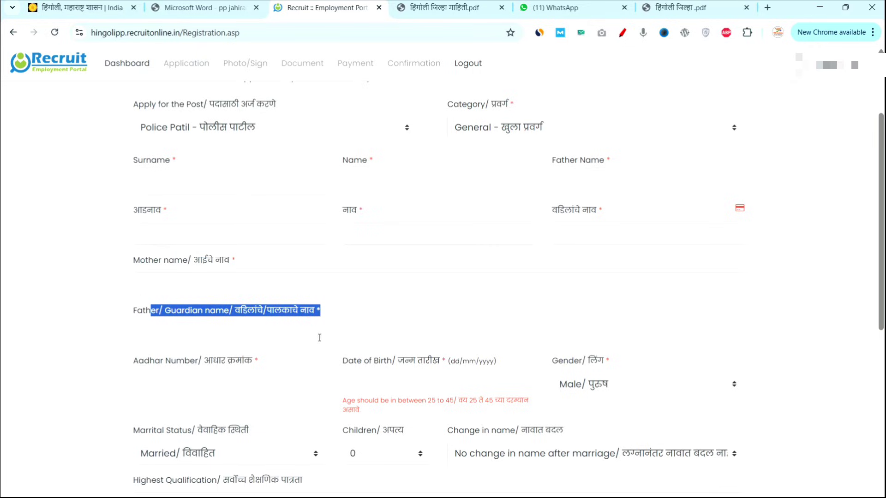
pyautogui.moveTo(202, 361); pyautogui.dragTo(244, 360)
# - Fill in the applicant's date of birth from the suggested entry and review the gender options, keeping Male
pyautogui.moveTo(358, 362); pyautogui.dragTo(455, 362)
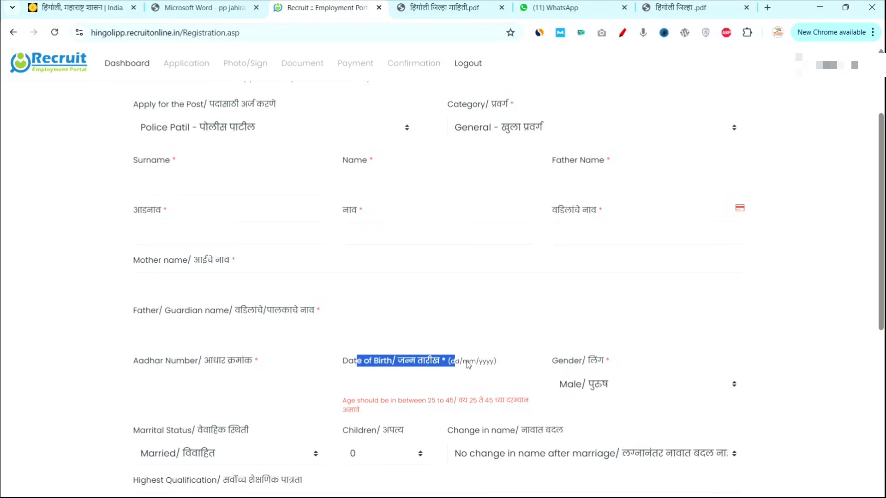
pyautogui.click(454, 381)
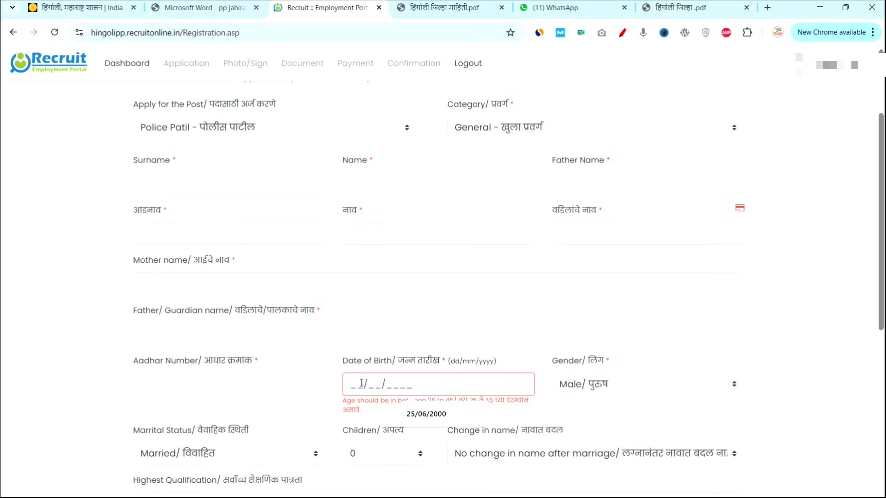
pyautogui.click(406, 408)
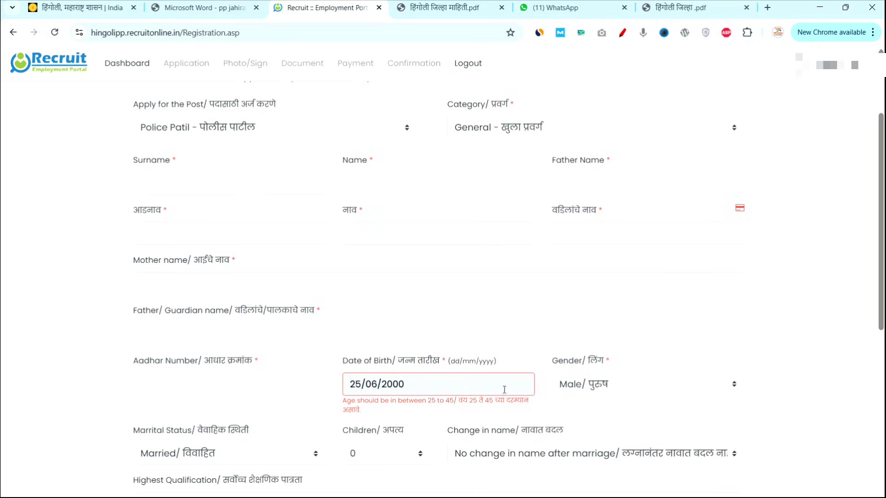
pyautogui.click(595, 388)
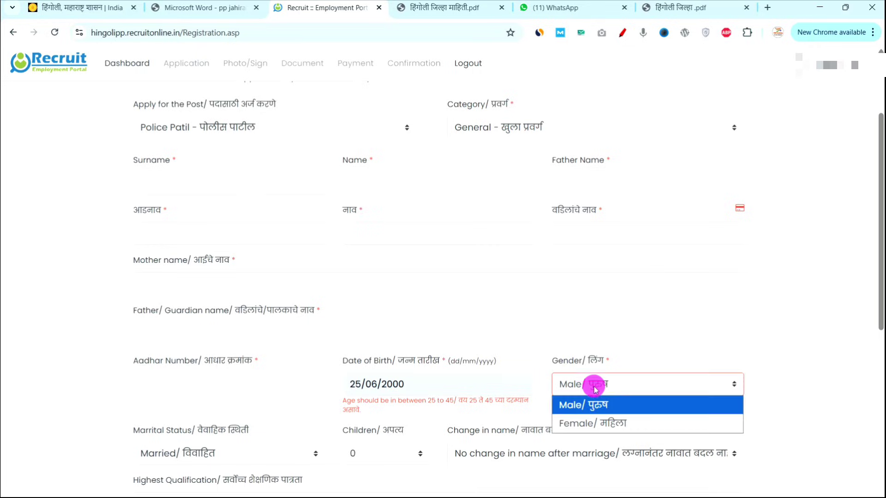
pyautogui.click(558, 364)
# - Review the marital status options by trying Unmarried and switching back to Married
pyautogui.scroll(-1, 387, 377)
pyautogui.scroll(-2, 387, 377)
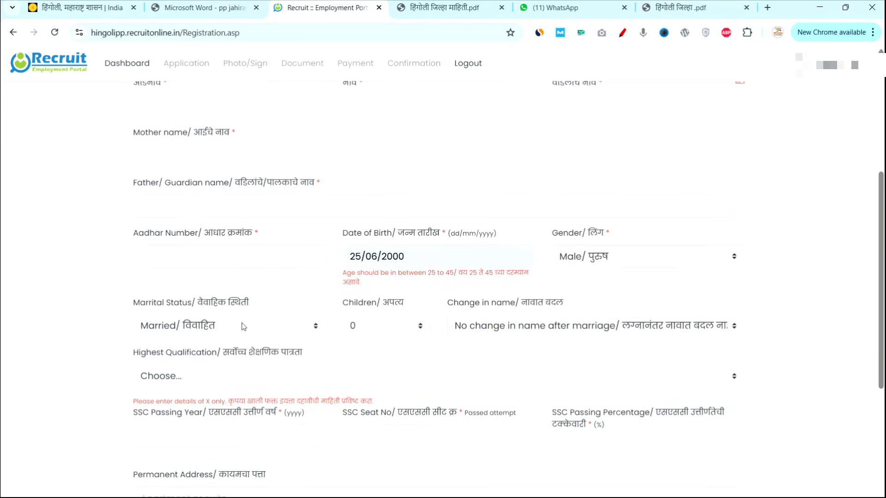
pyautogui.click(268, 321)
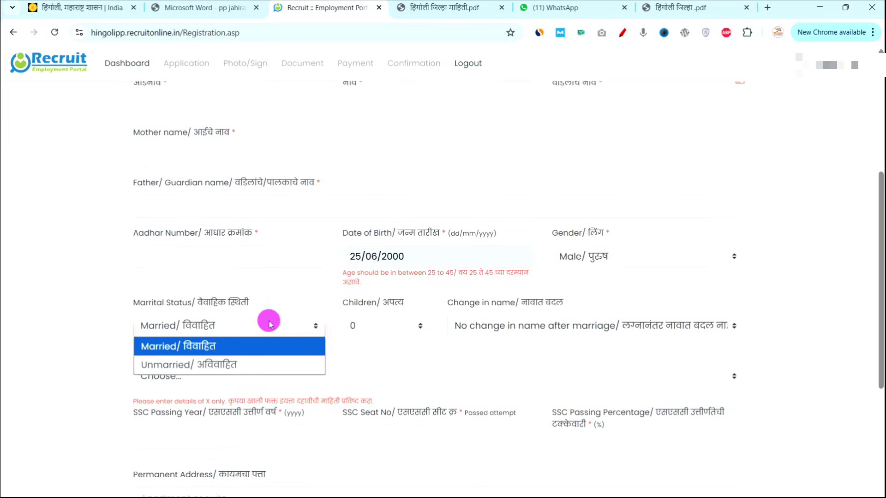
pyautogui.click(277, 285)
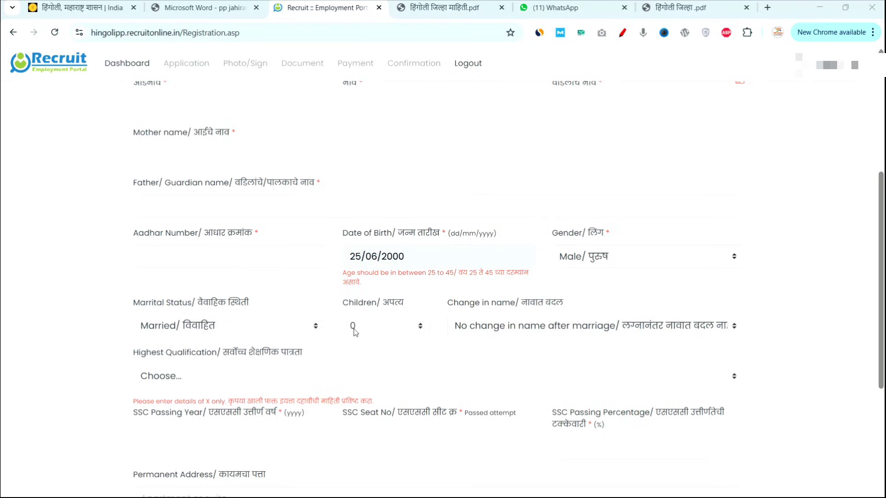
pyautogui.click(311, 327)
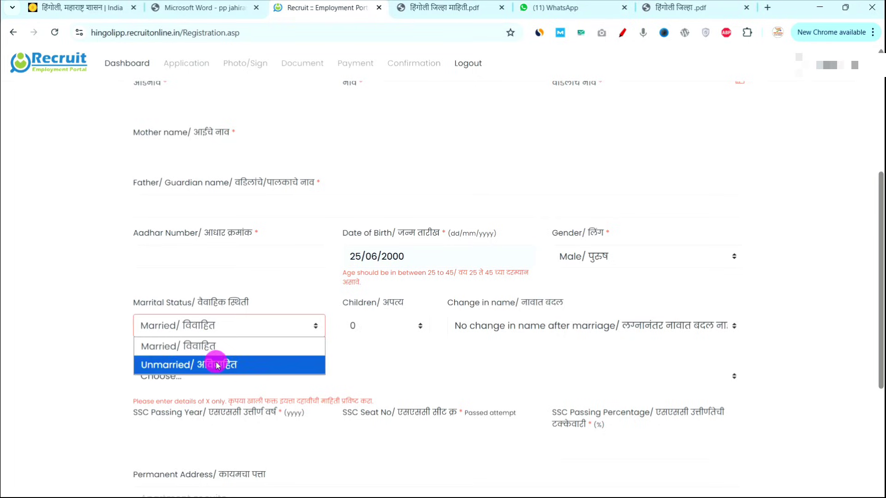
pyautogui.click(217, 366)
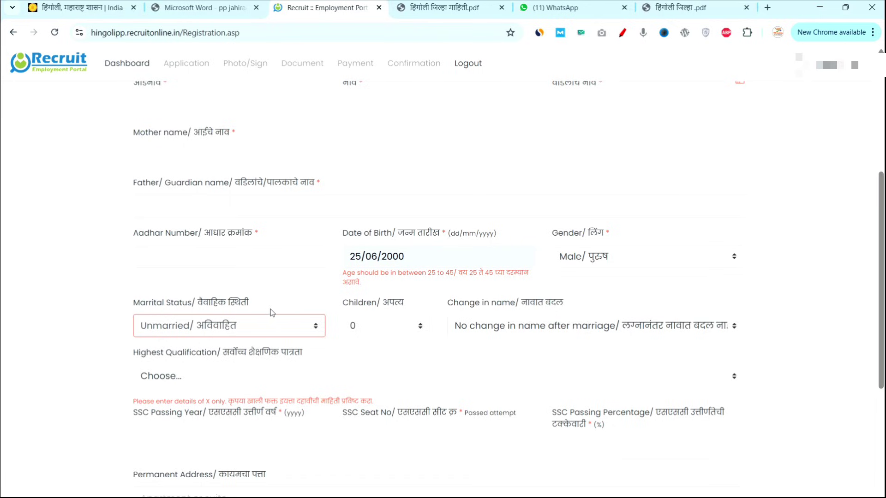
pyautogui.click(302, 325)
pyautogui.click(254, 350)
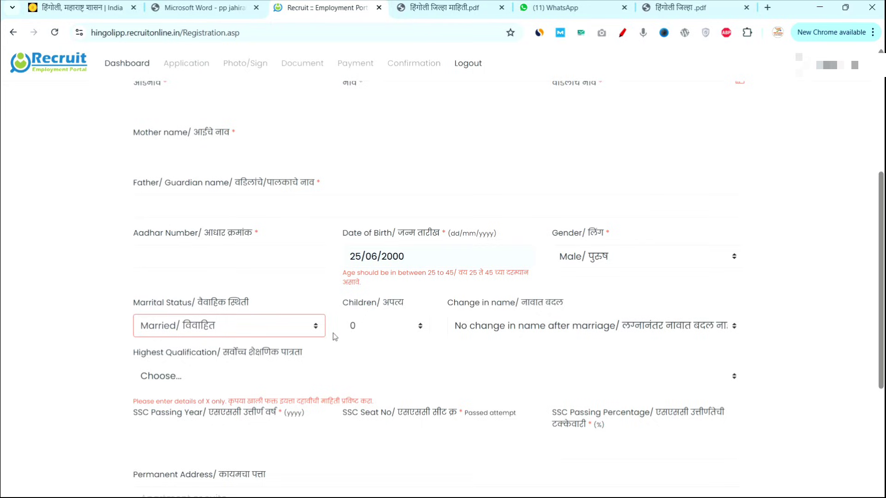
# - Set the marital status to Unmarried and the name change option to Change in name after marriage
pyautogui.click(316, 329)
pyautogui.click(215, 373)
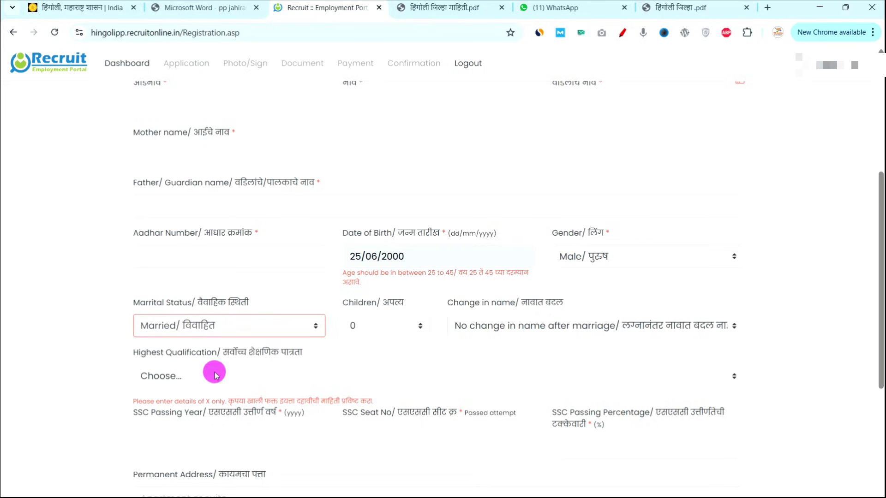
pyautogui.click(494, 329)
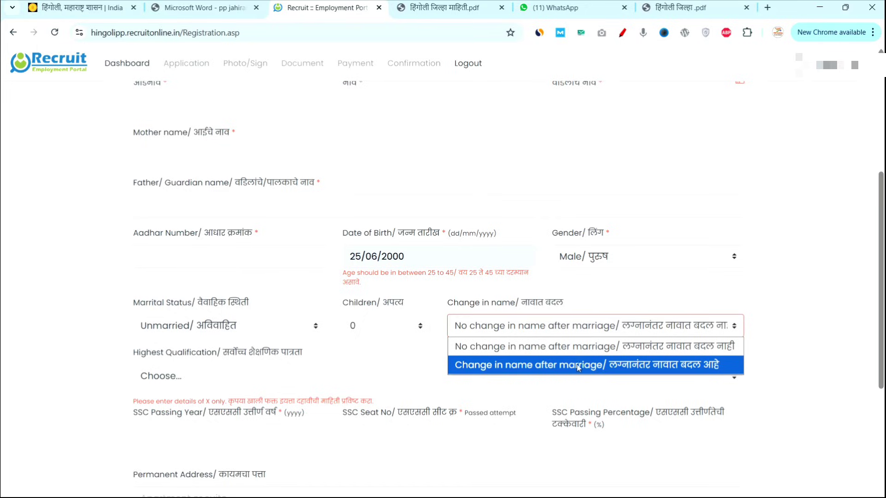
pyautogui.click(547, 365)
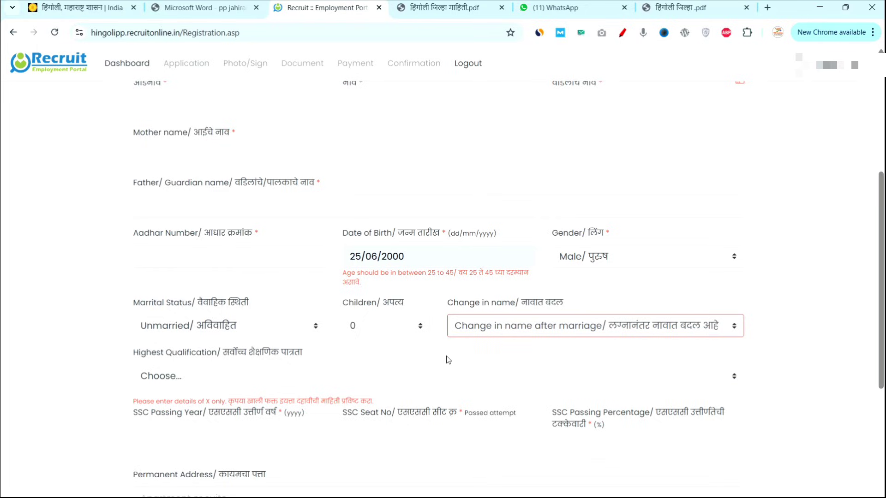
# - Set the name change option to No change in name after marriage and the highest qualification to Under Graduate
pyautogui.scroll(-1, 450, 355)
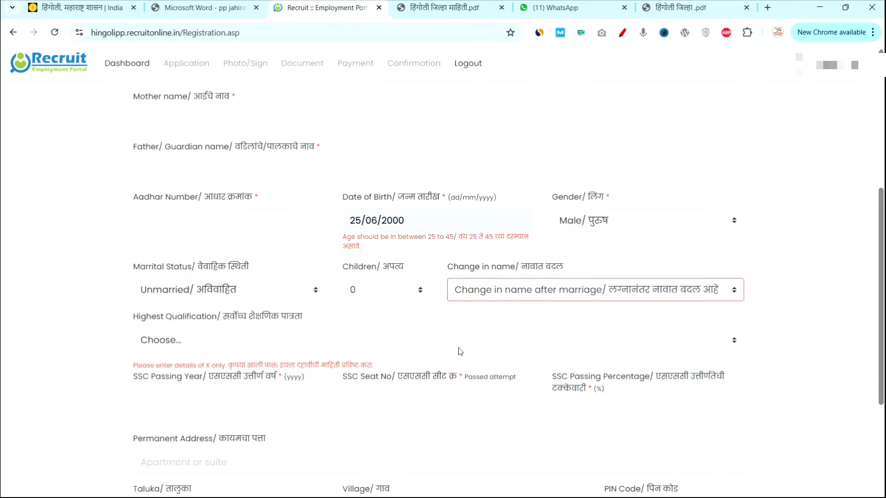
pyautogui.click(536, 285)
pyautogui.click(538, 311)
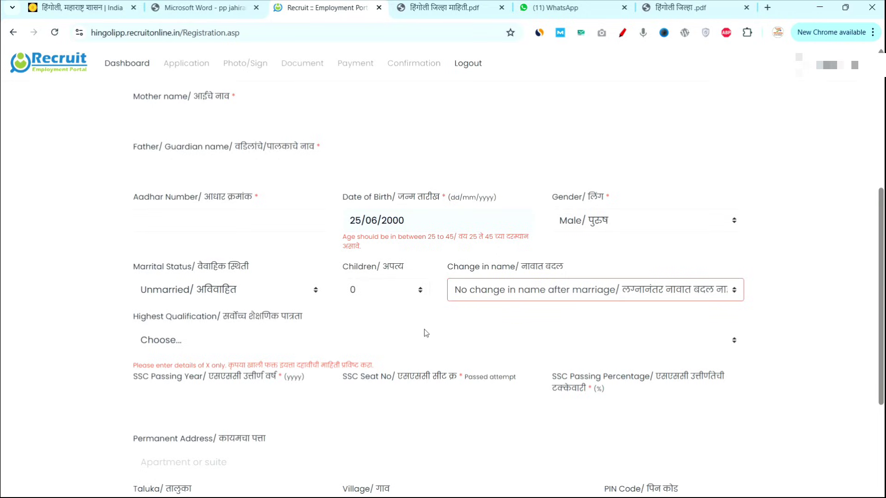
pyautogui.click(349, 330)
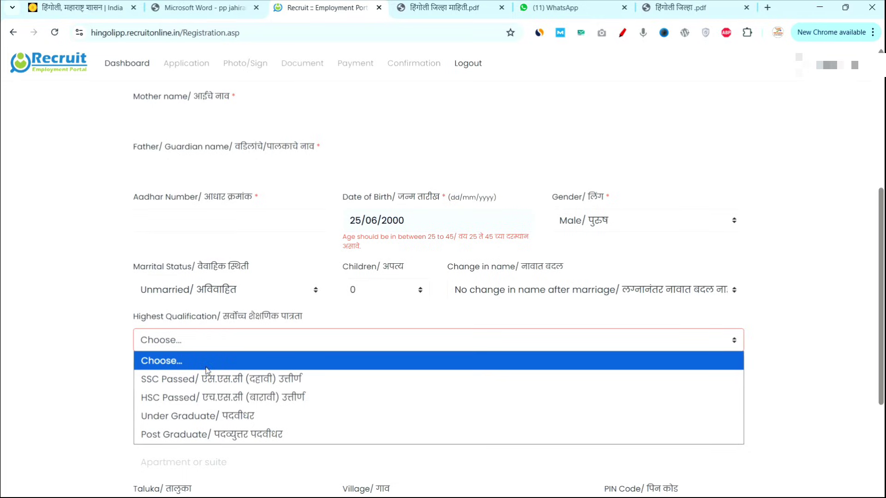
pyautogui.click(186, 416)
# - Fill in the SSC details from the suggested entries: passing year 2016, the seat number and passing percentage 75.60
pyautogui.scroll(-1, 258, 405)
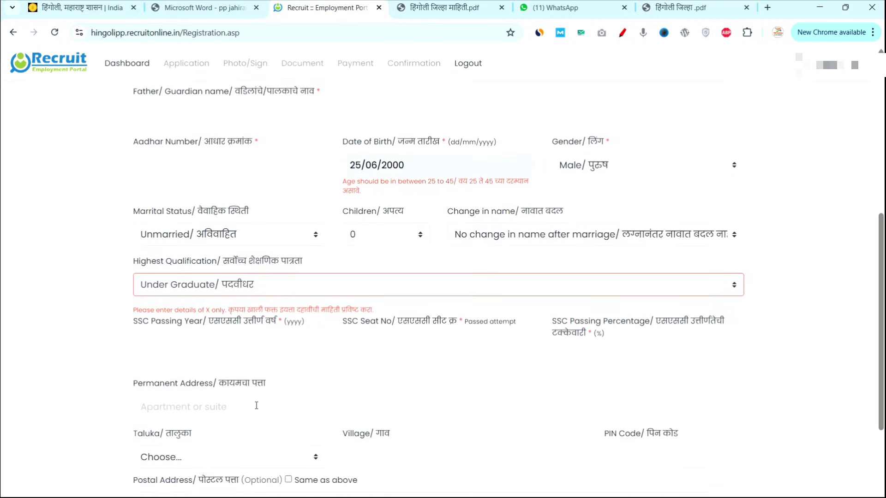
pyautogui.moveTo(134, 322); pyautogui.dragTo(178, 322)
pyautogui.click(235, 313)
pyautogui.moveTo(235, 313); pyautogui.dragTo(292, 318)
pyautogui.click(214, 342)
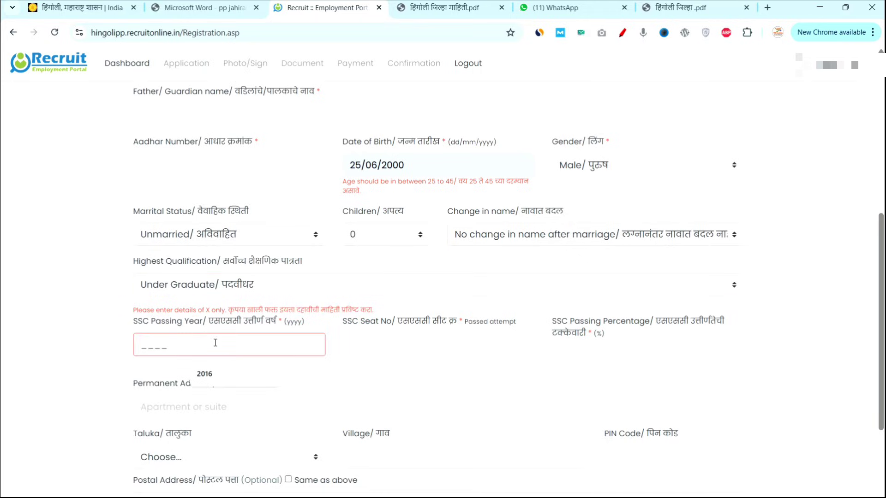
pyautogui.click(228, 373)
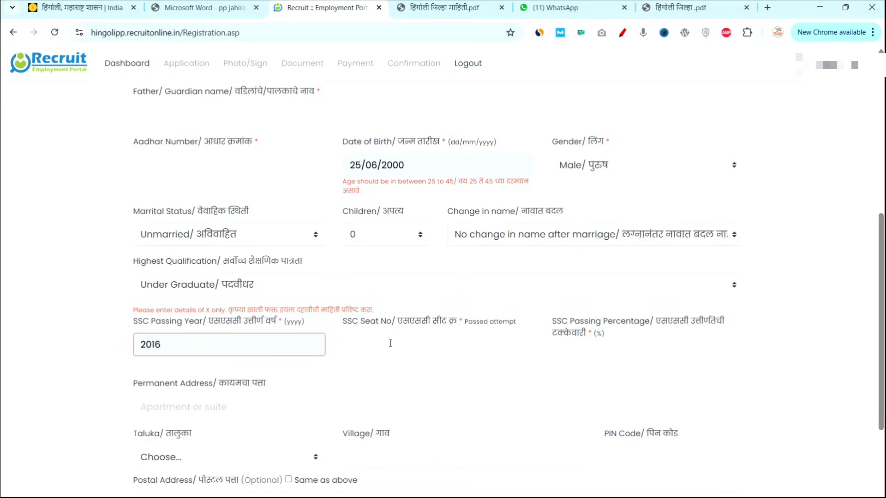
pyautogui.click(390, 344)
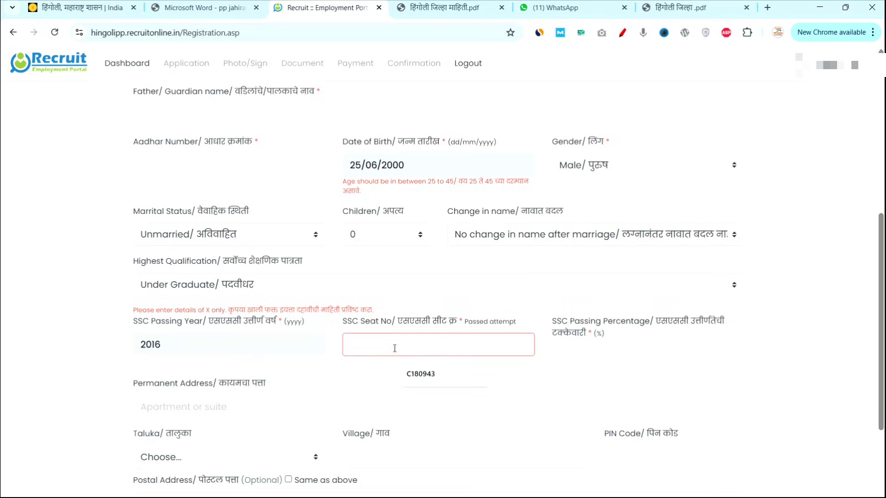
pyautogui.click(415, 375)
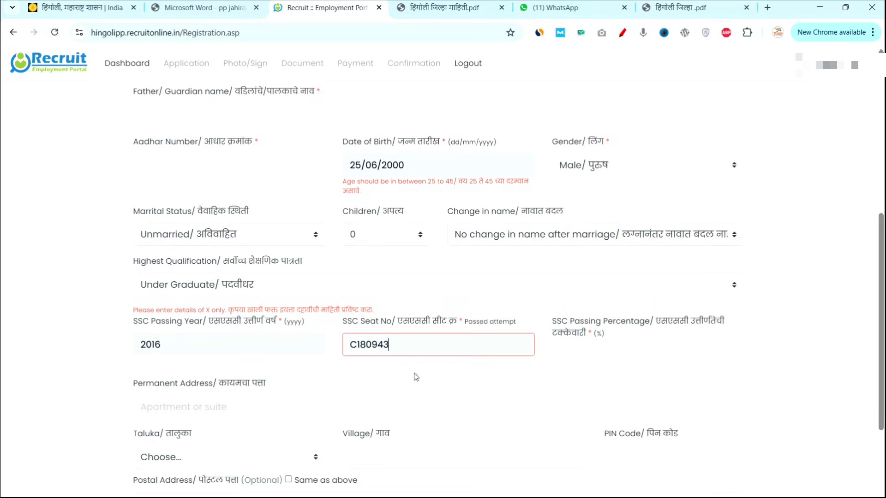
pyautogui.click(582, 355)
pyautogui.click(616, 382)
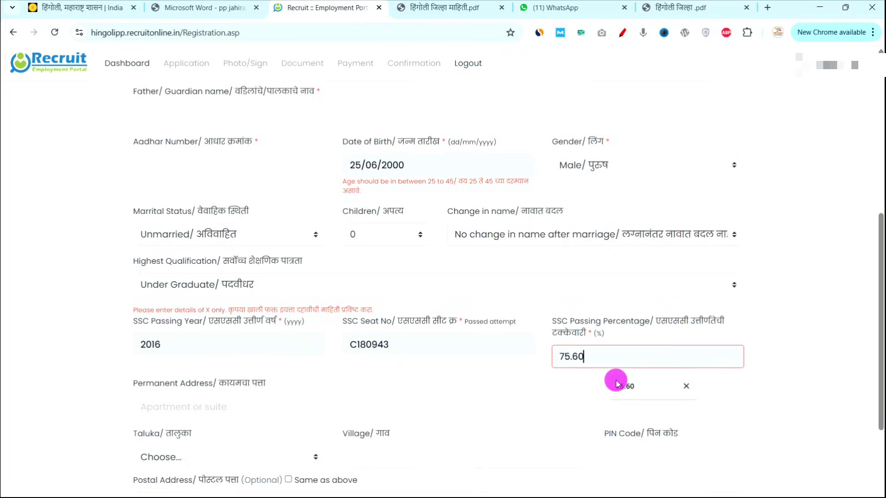
# - Highlight the permanent address and taluka labels, and set the address taluka to Hingoli
pyautogui.scroll(-2, 589, 358)
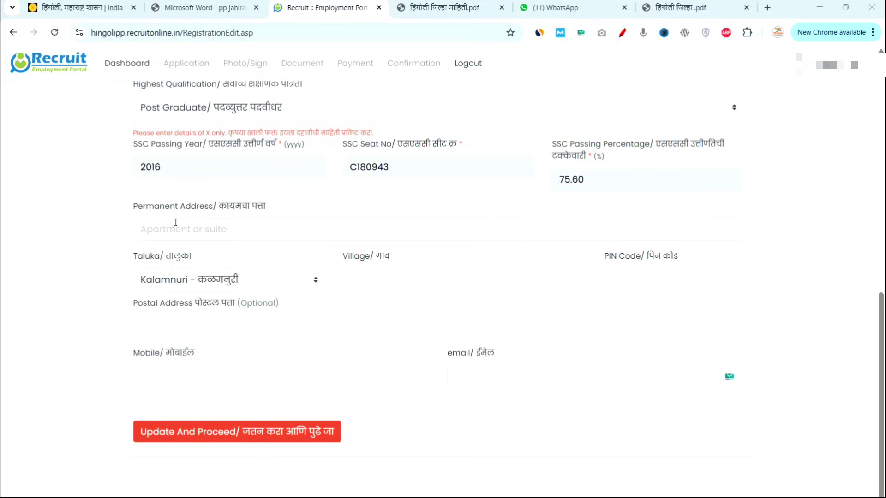
pyautogui.moveTo(132, 206); pyautogui.dragTo(241, 206)
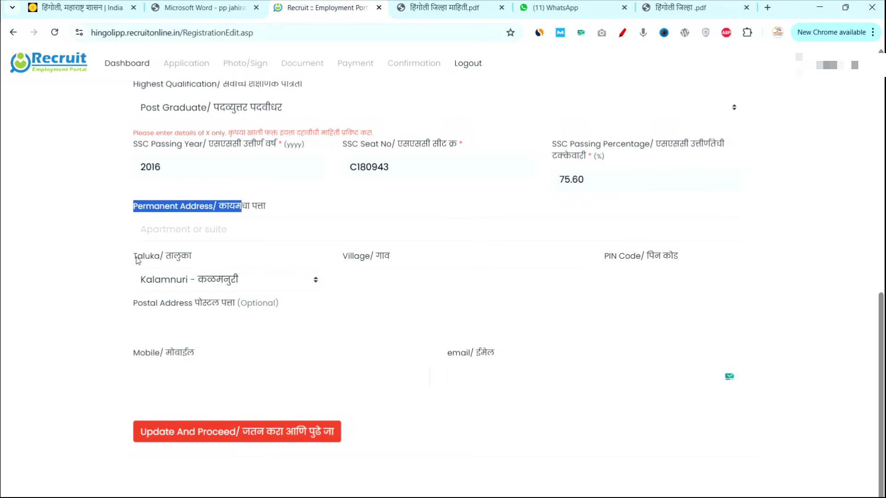
pyautogui.click(133, 259)
pyautogui.moveTo(133, 258); pyautogui.dragTo(174, 257)
pyautogui.click(188, 278)
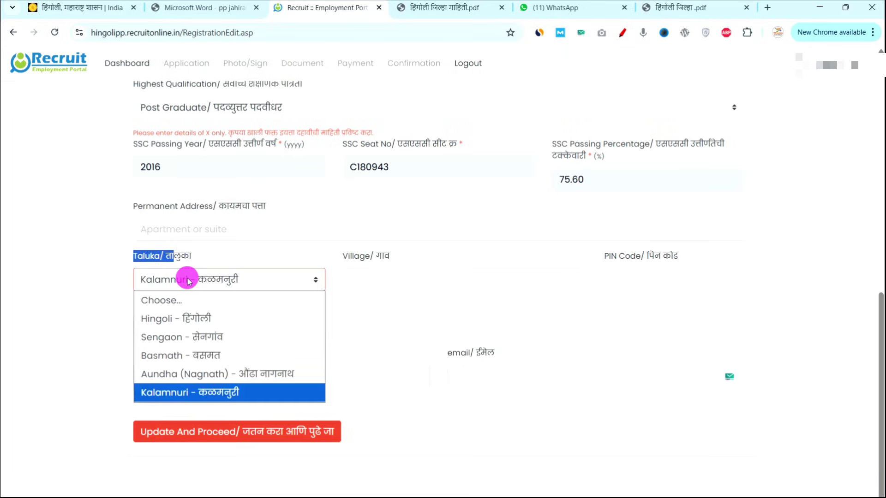
pyautogui.click(189, 321)
pyautogui.click(185, 259)
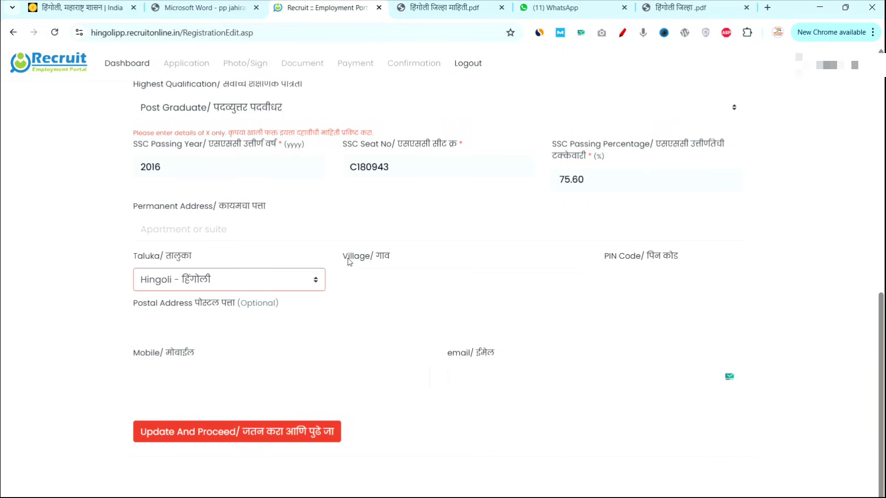
# - Highlight the village, PIN code, postal address, mobile and email field labels to examine them
pyautogui.moveTo(344, 258); pyautogui.dragTo(394, 255)
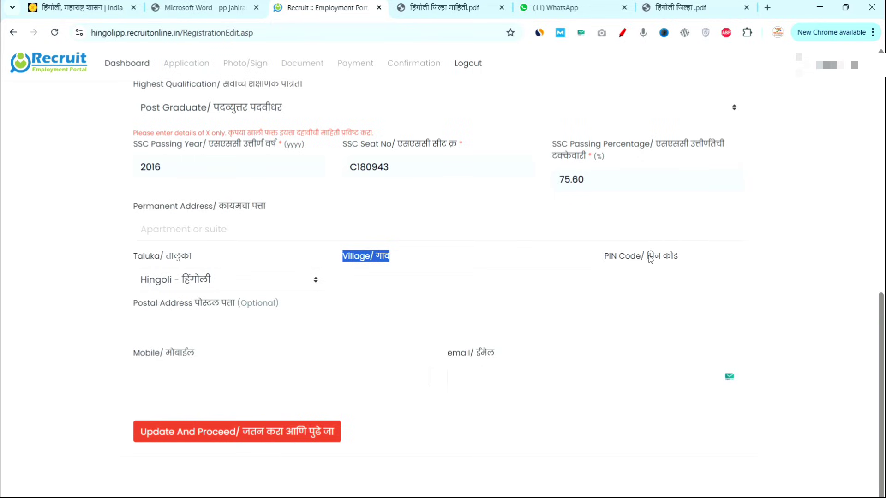
pyautogui.moveTo(610, 256); pyautogui.dragTo(653, 257)
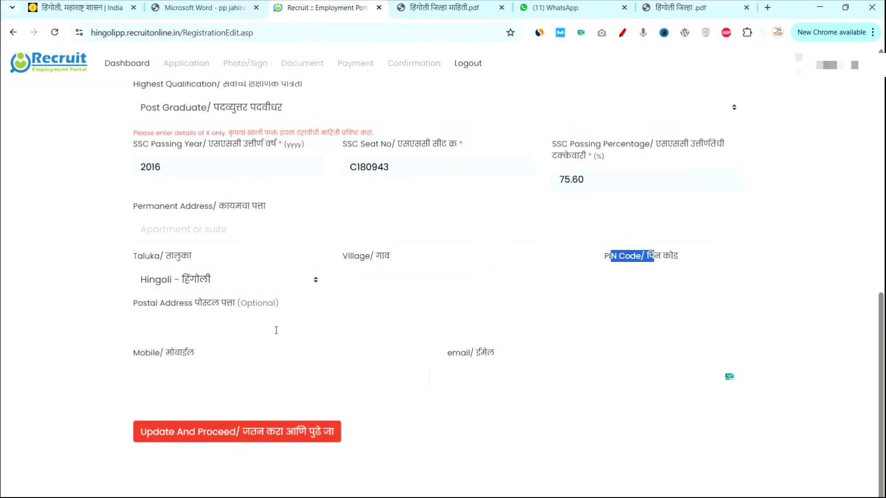
pyautogui.moveTo(133, 303); pyautogui.dragTo(198, 306)
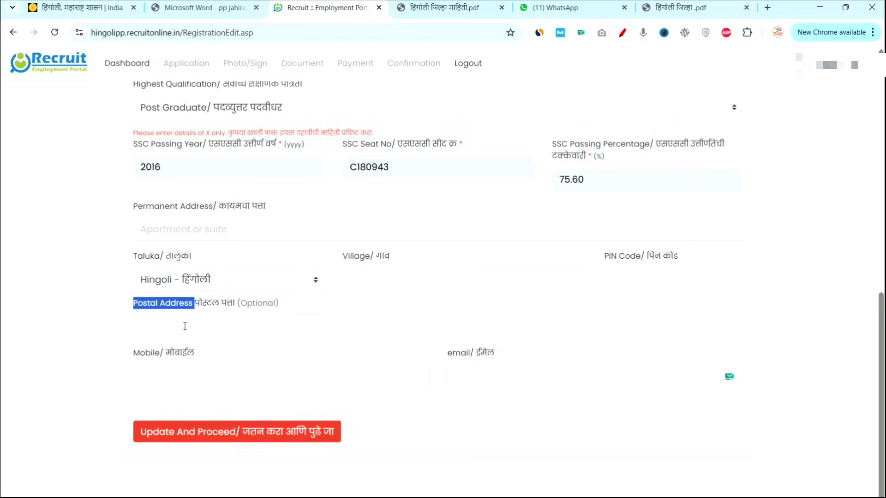
pyautogui.click(292, 303)
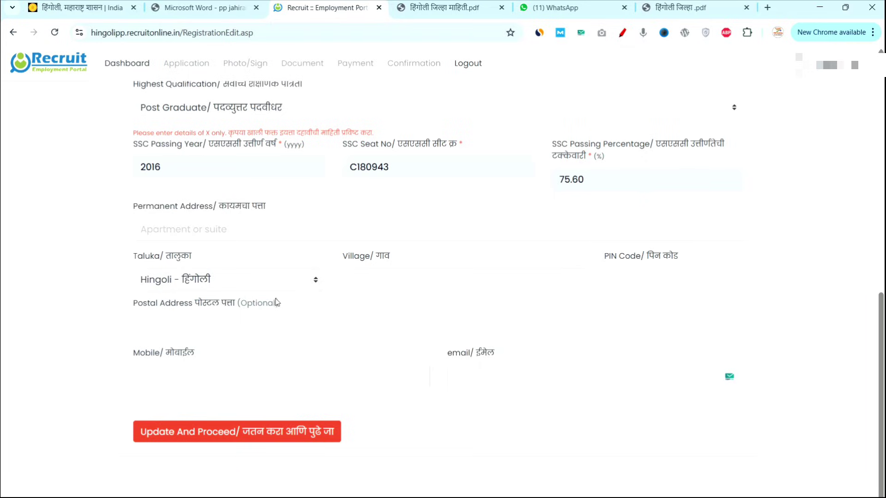
pyautogui.moveTo(276, 302); pyautogui.dragTo(293, 305)
pyautogui.moveTo(131, 352); pyautogui.dragTo(183, 355)
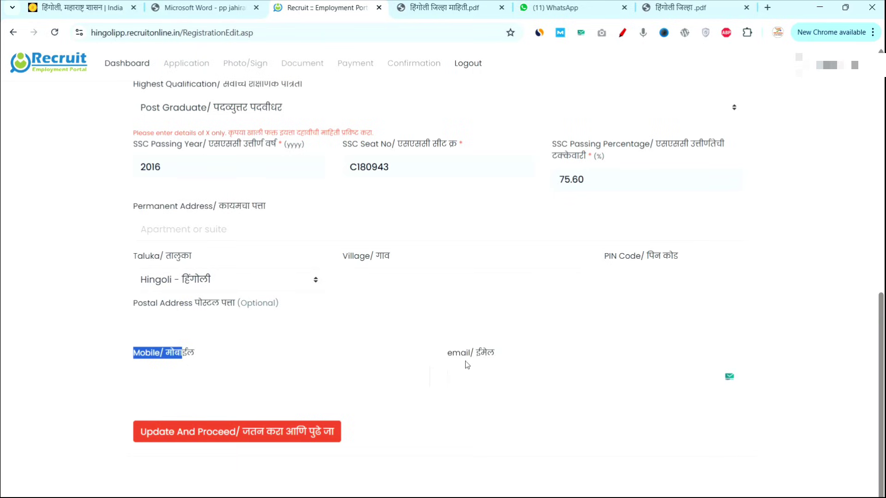
pyautogui.moveTo(450, 356); pyautogui.dragTo(487, 358)
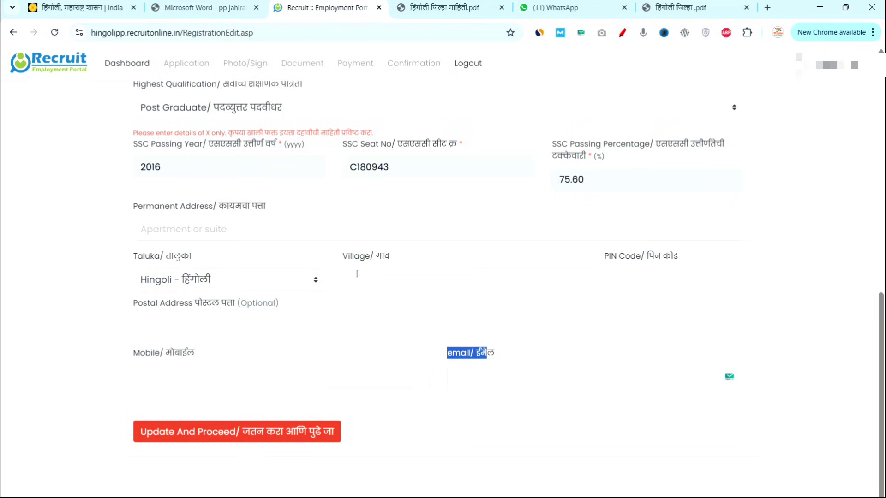
# - Annotate the Vacancy Selection page with a red check mark beside the applicant info and a downward arrow below it
pyautogui.click(393, 62)
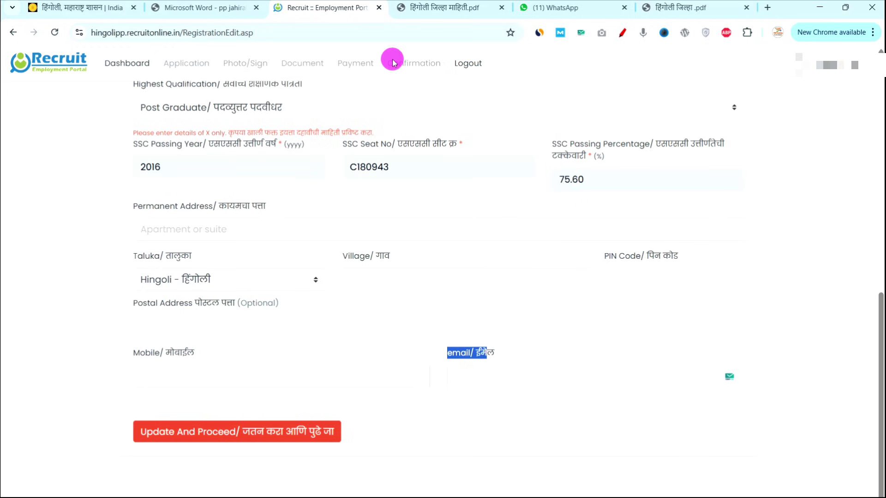
pyautogui.moveTo(70, 231); pyautogui.dragTo(137, 188)
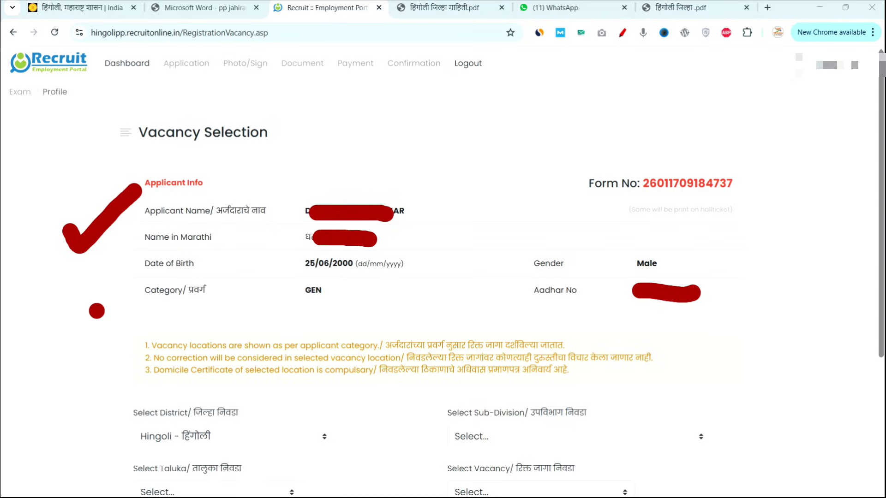
pyautogui.moveTo(97, 311)
pyautogui.mouseDown()
pyautogui.moveTo(76, 348)
pyautogui.moveTo(118, 353)
pyautogui.moveTo(119, 345)
pyautogui.mouseUp()
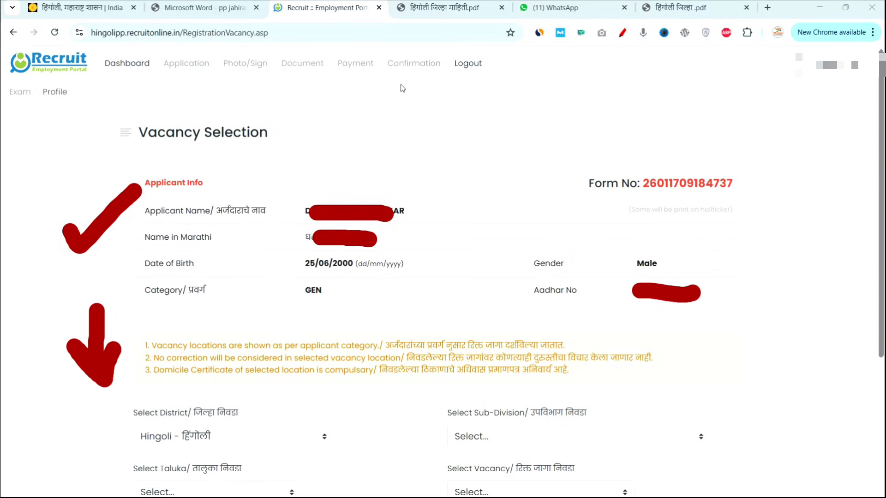
# - Check the district options, keeping Hingoli, and set the vacancy sub-division to Basmath
pyautogui.scroll(-5, 400, 85)
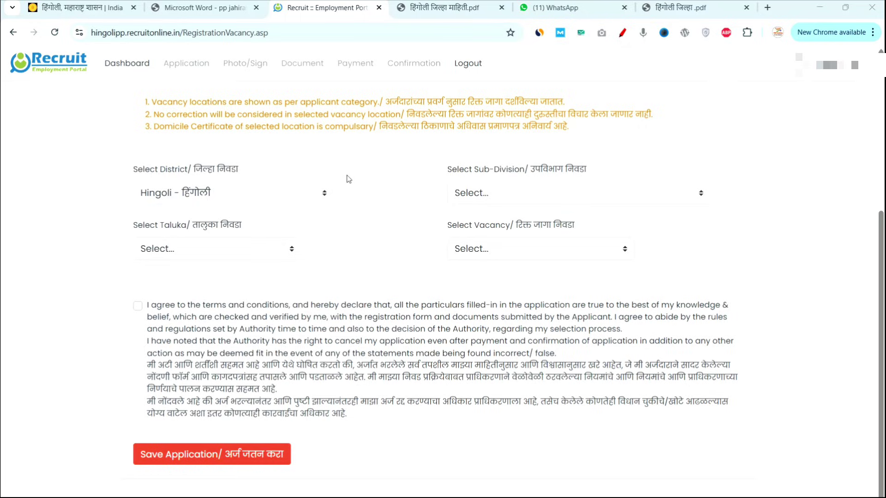
pyautogui.click(265, 196)
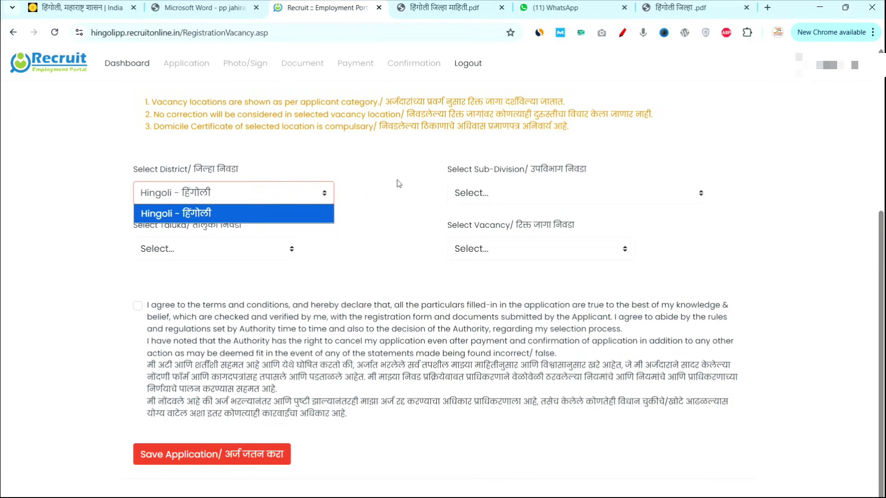
pyautogui.click(413, 182)
pyautogui.click(538, 196)
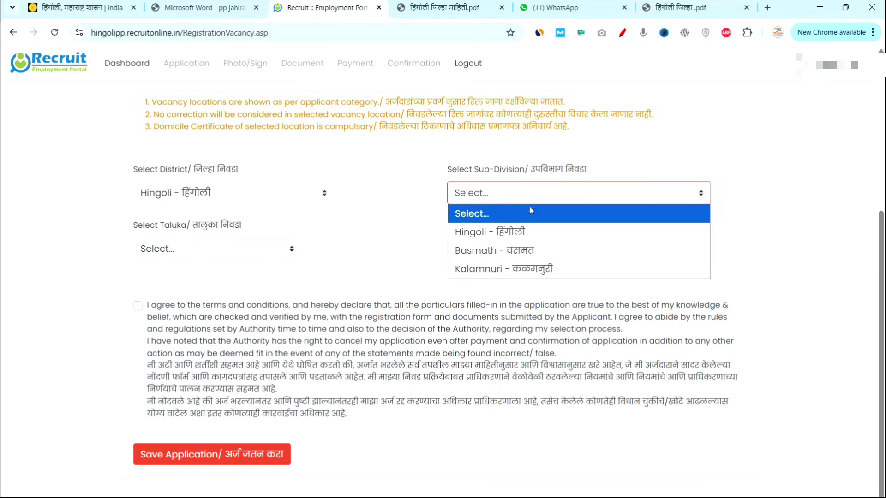
pyautogui.click(528, 253)
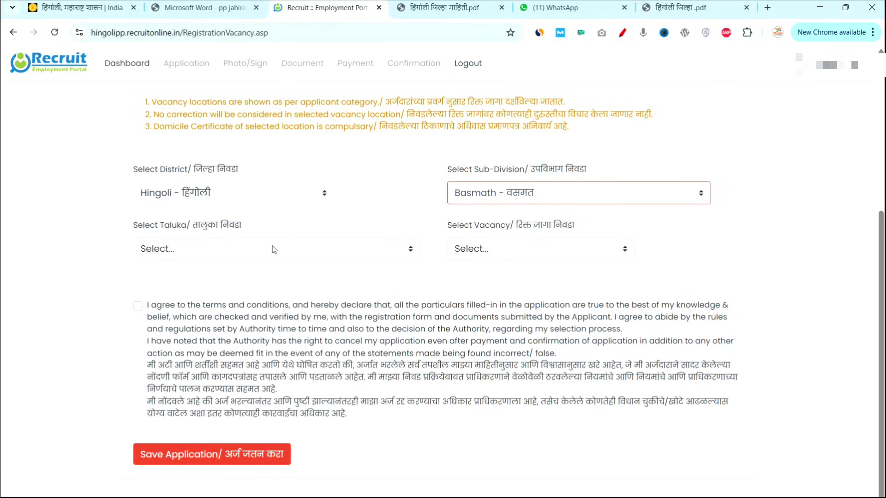
# - Try Aundha (Nagnath) as the vacancy taluka and acknowledge the alert
pyautogui.click(234, 248)
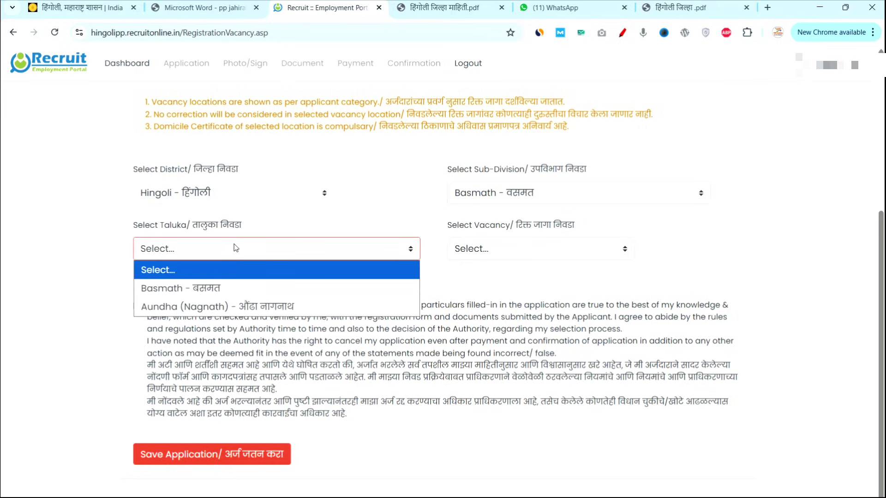
pyautogui.click(256, 307)
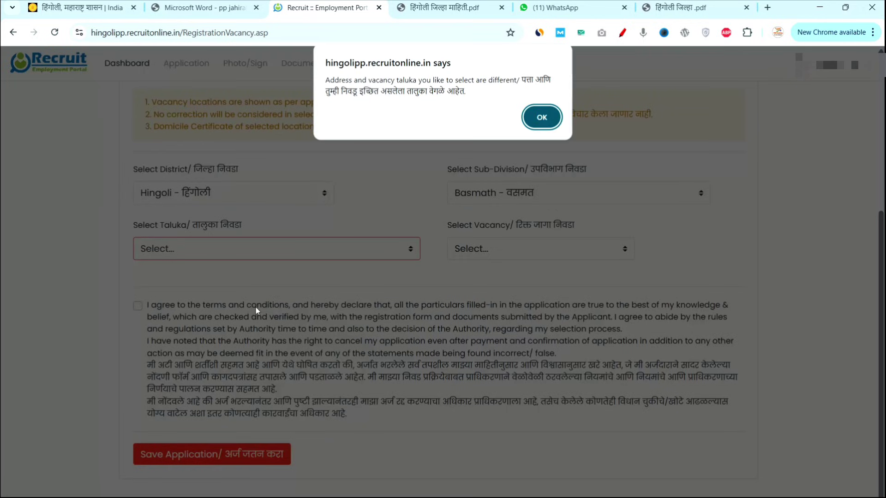
pyautogui.click(542, 118)
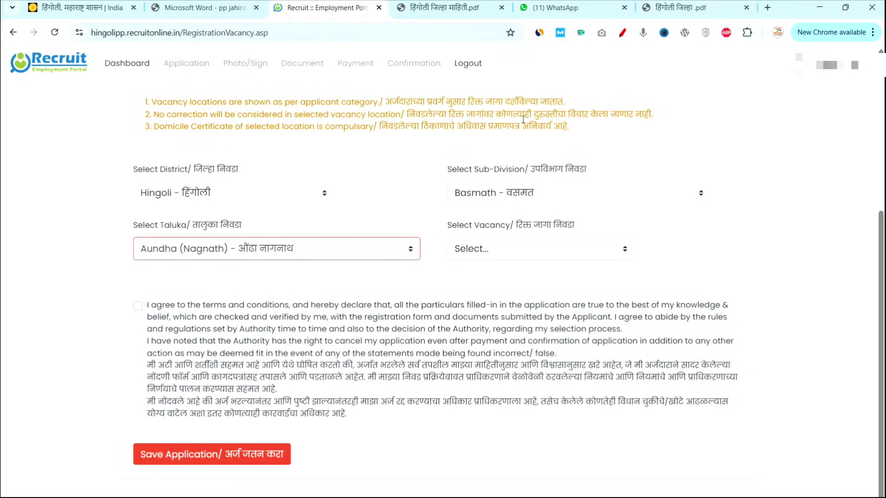
pyautogui.click(509, 70)
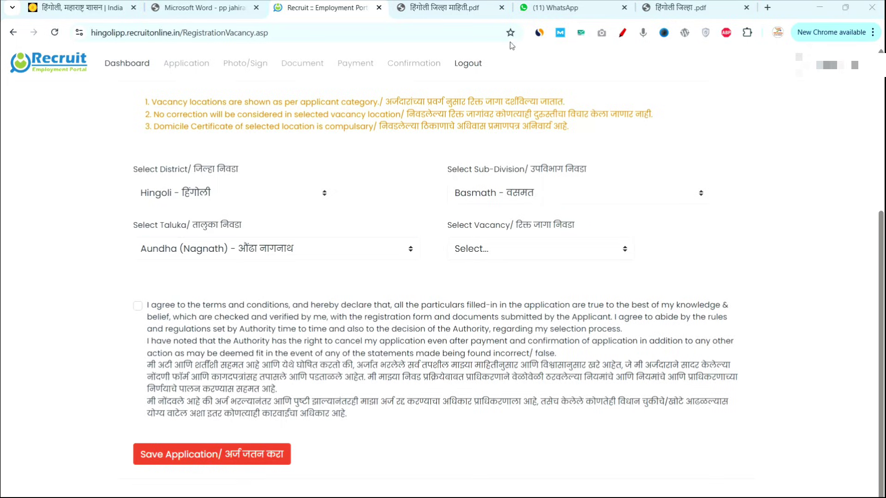
# - Set the vacancy taluka to Basmath, acknowledging the alert, and check the available vacancy options
pyautogui.click(365, 248)
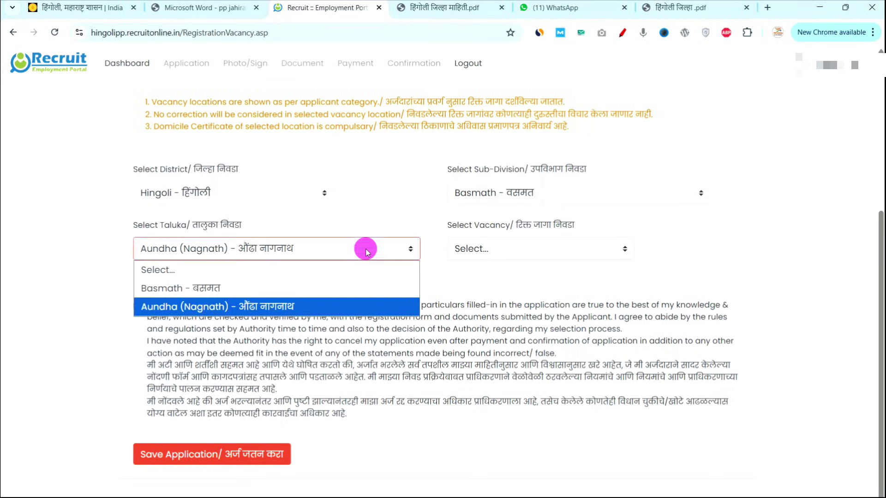
pyautogui.click(284, 284)
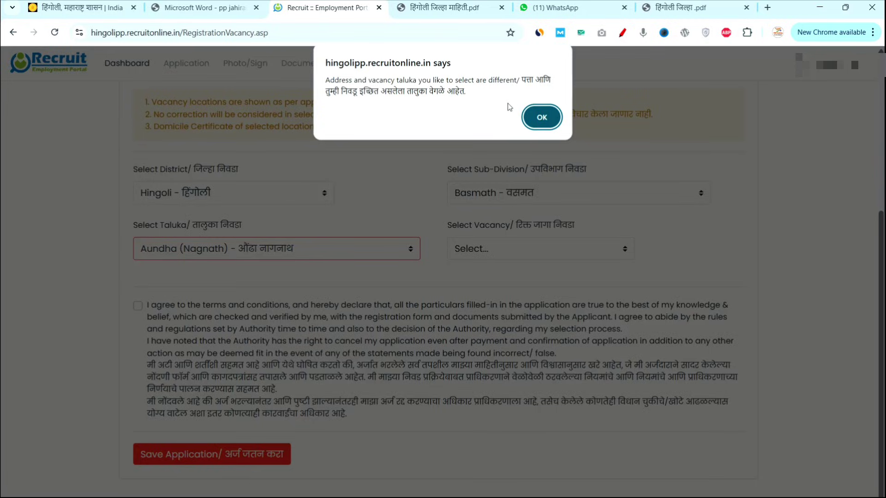
pyautogui.click(535, 123)
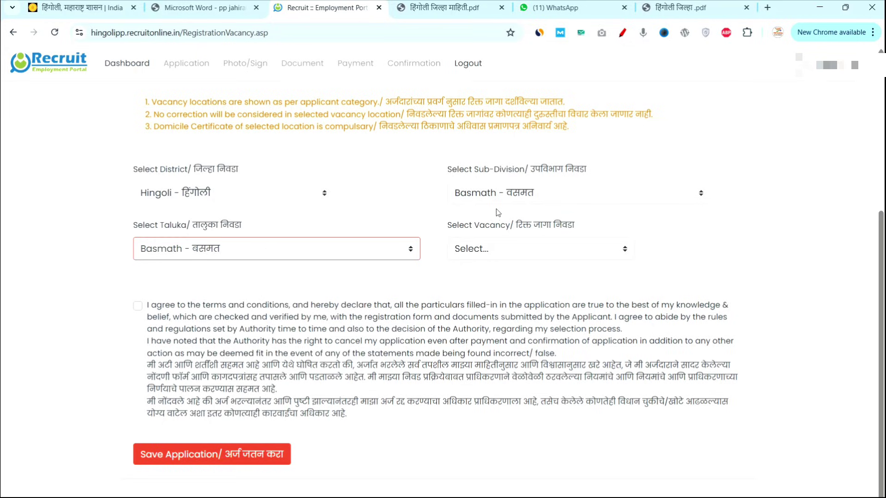
pyautogui.click(513, 257)
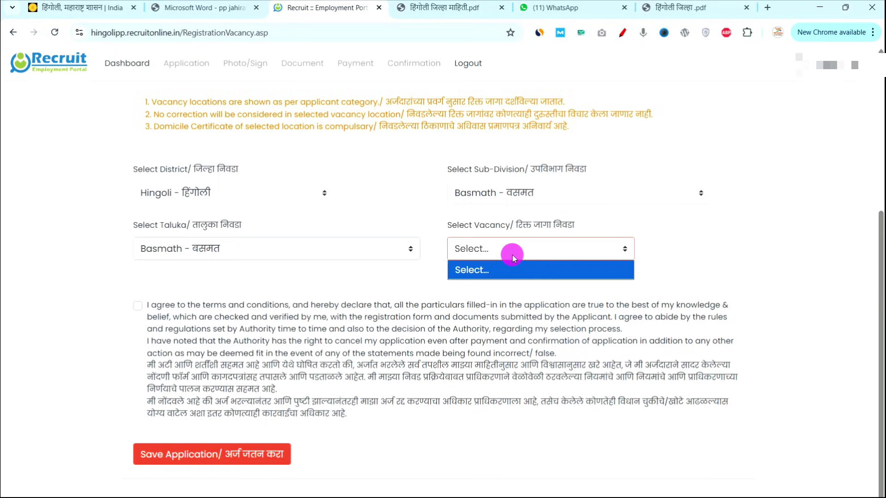
pyautogui.click(415, 271)
pyautogui.click(416, 271)
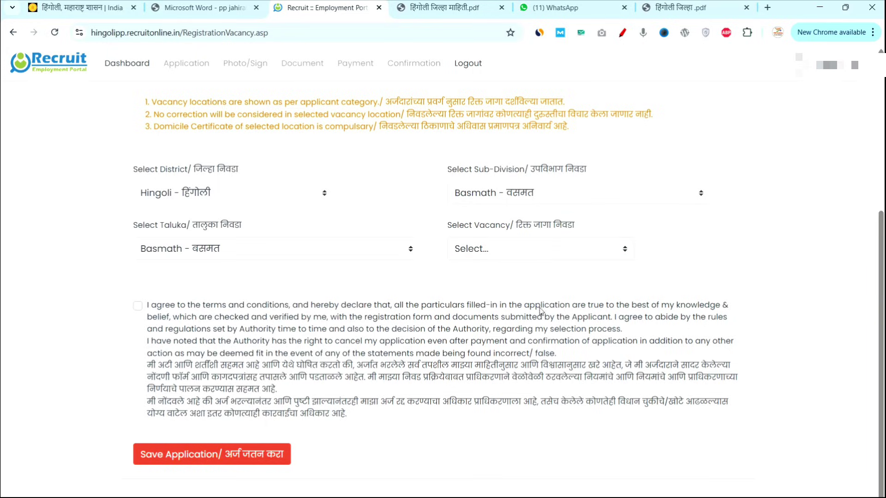
# - Set both the vacancy sub-division and the vacancy taluka to Hingoli
pyautogui.click(525, 252)
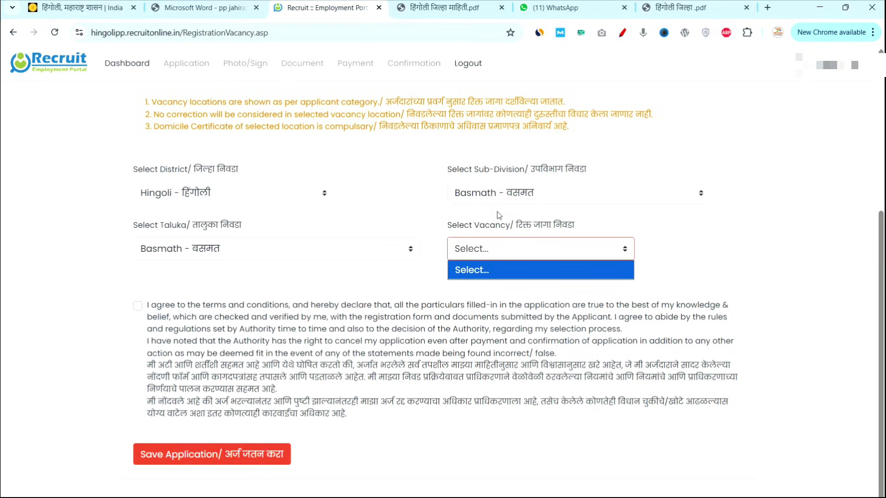
pyautogui.click(532, 191)
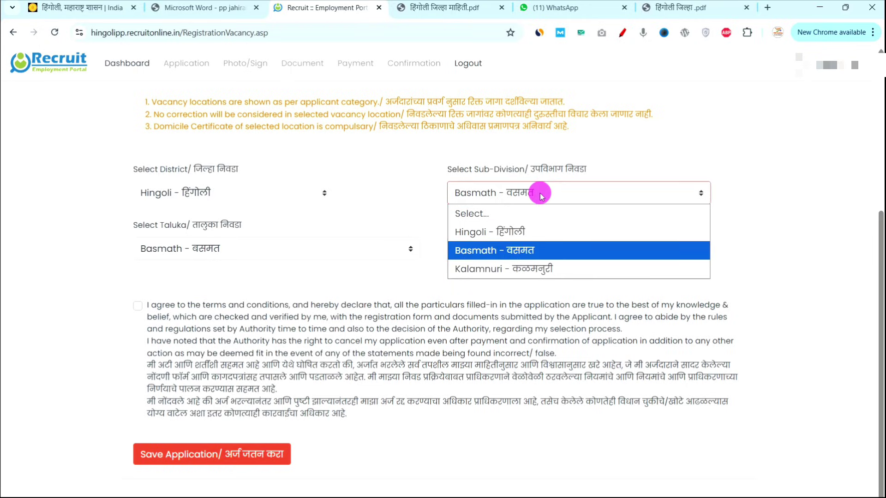
pyautogui.click(491, 231)
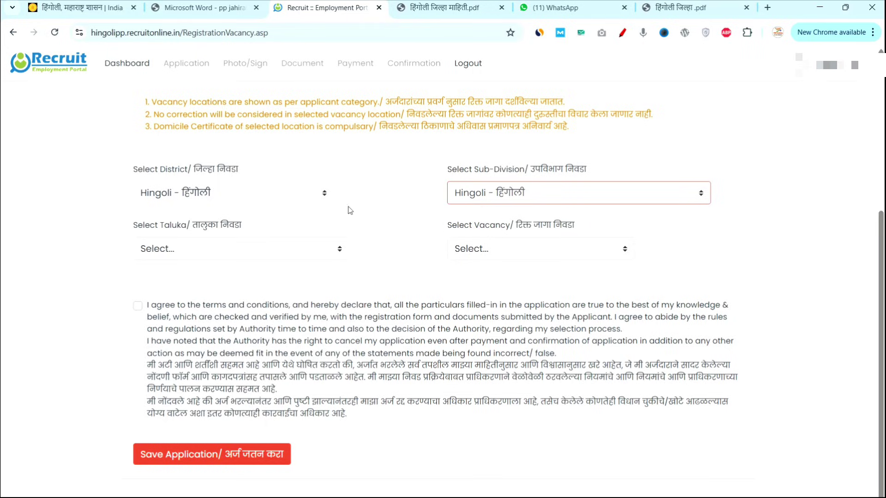
pyautogui.click(286, 250)
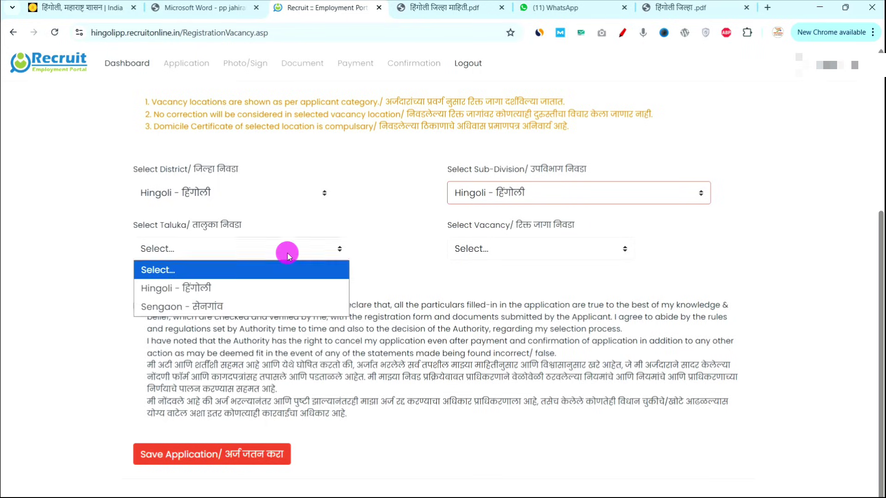
pyautogui.click(218, 289)
pyautogui.click(497, 250)
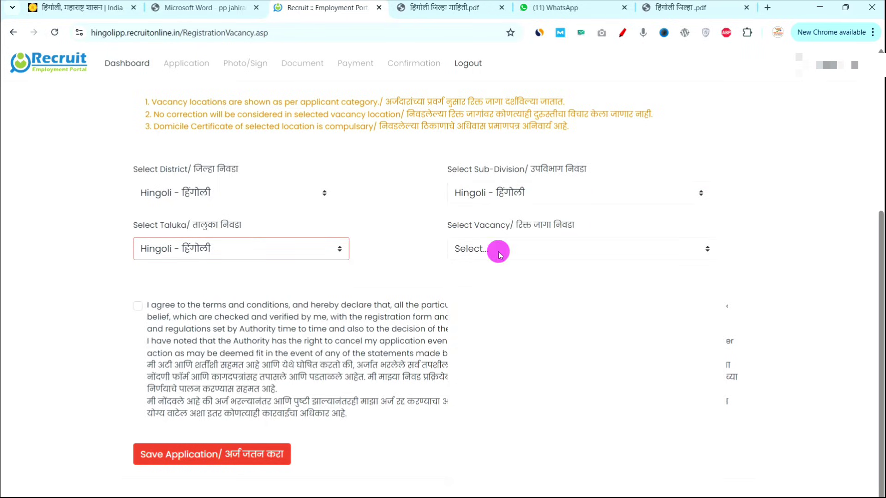
pyautogui.click(392, 256)
pyautogui.click(393, 259)
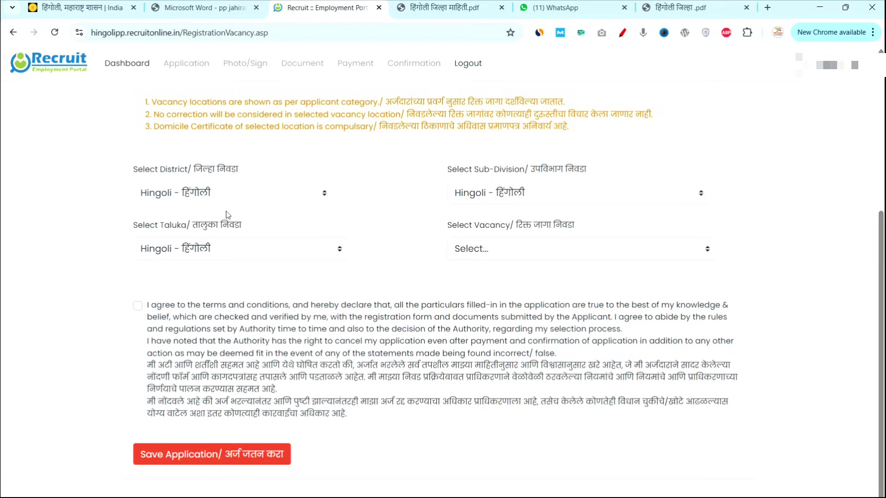
# - Review the villages available as vacancies for Hingoli taluka and select Nandura
pyautogui.click(506, 246)
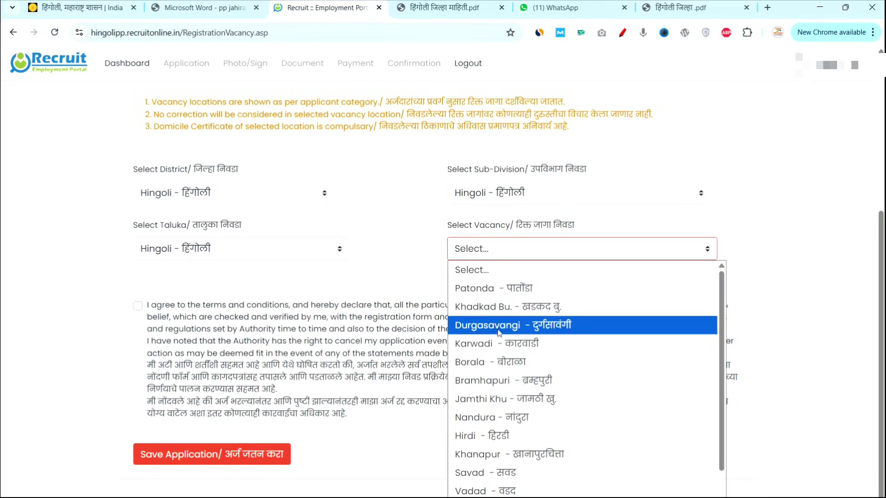
pyautogui.scroll(-1, 498, 344)
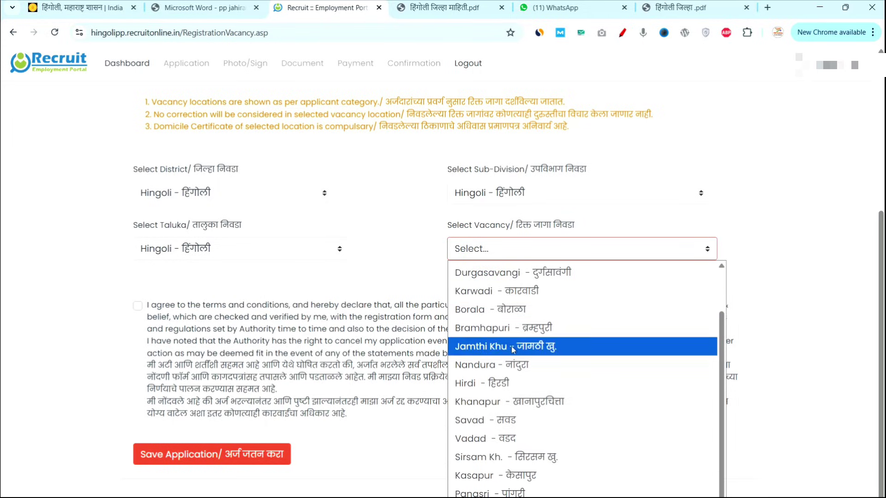
pyautogui.scroll(2, 513, 349)
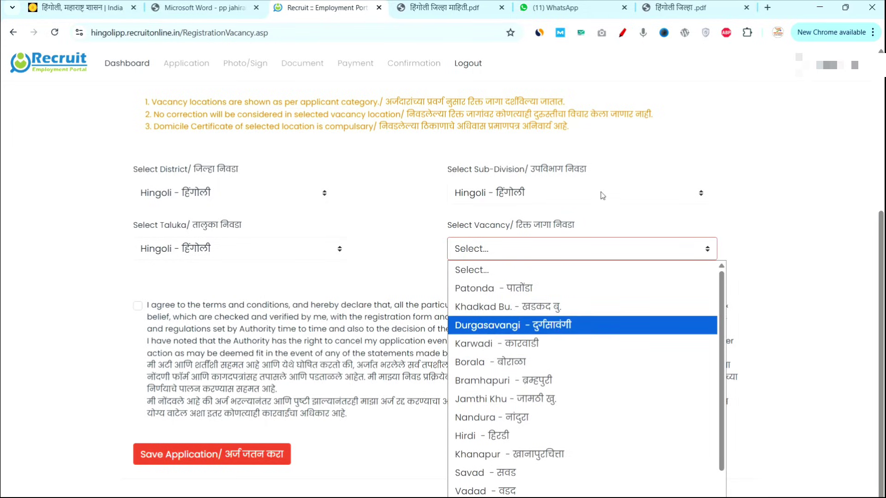
pyautogui.scroll(-1, 553, 359)
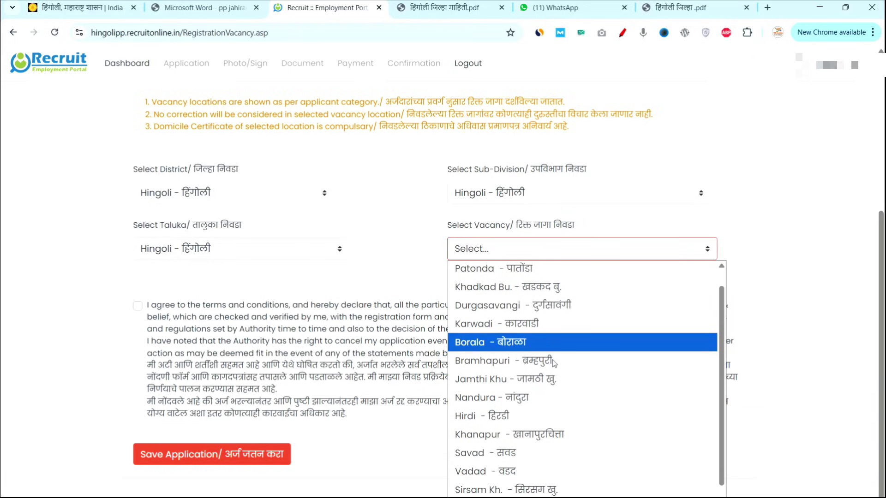
pyautogui.scroll(-1, 553, 363)
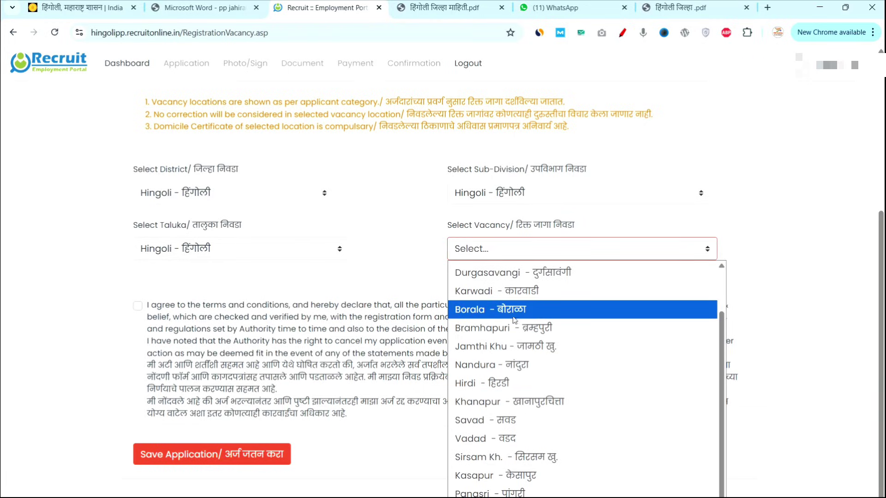
pyautogui.scroll(1, 509, 316)
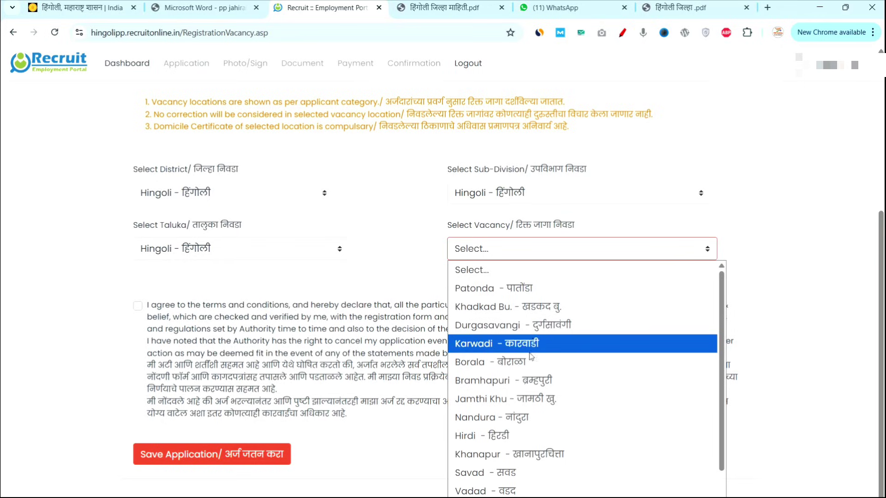
pyautogui.scroll(-1, 530, 369)
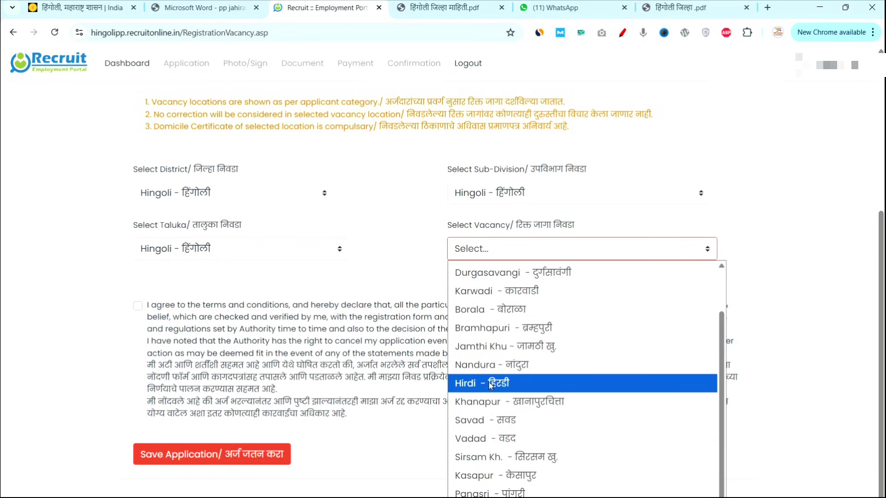
pyautogui.click(481, 366)
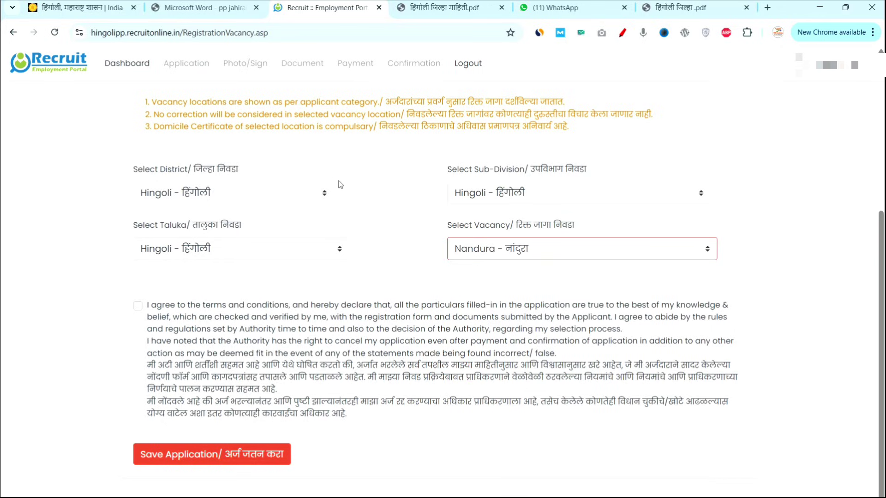
# - Agree to the terms and conditions declaration and save the application
pyautogui.moveTo(428, 213); pyautogui.dragTo(438, 229)
pyautogui.click(561, 228)
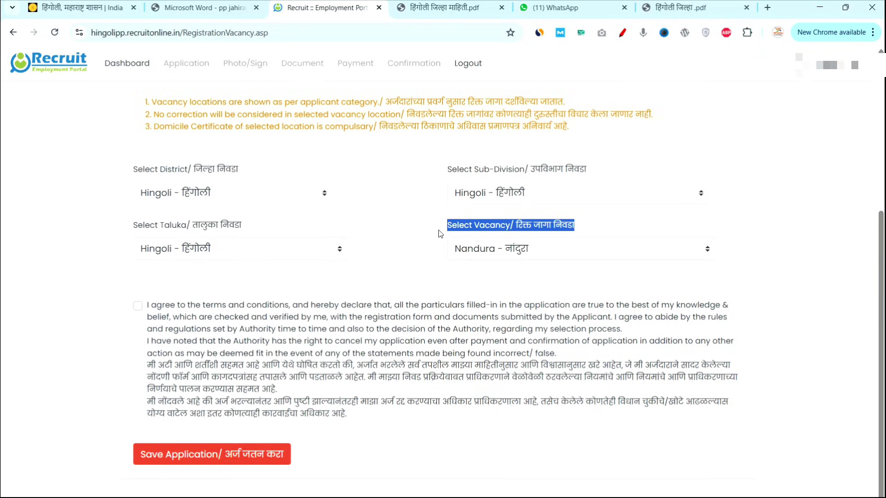
pyautogui.click(439, 234)
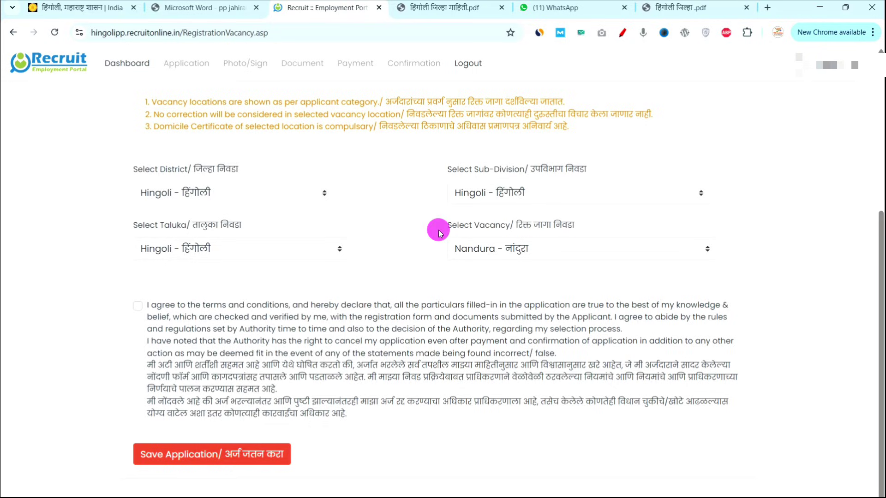
pyautogui.click(137, 306)
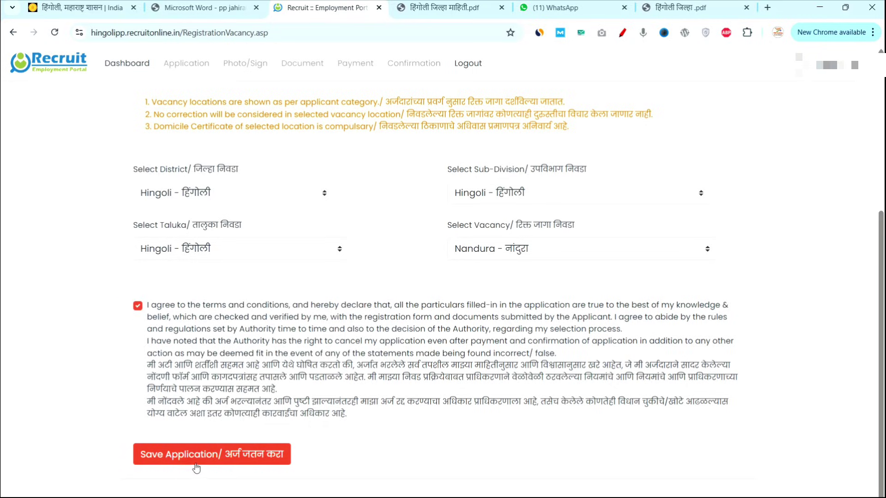
pyautogui.click(400, 46)
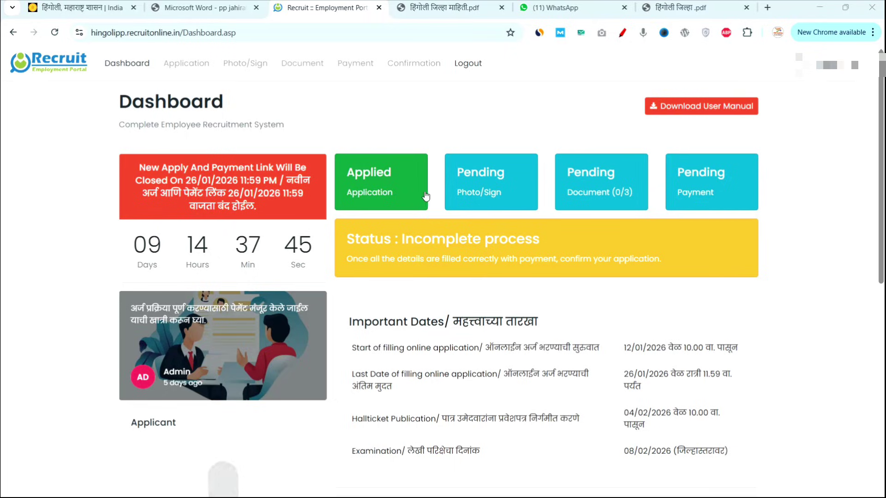
# - Open the pending Photo/Sign section and examine the type, size and dimension instructions for the photo and signature
pyautogui.click(476, 196)
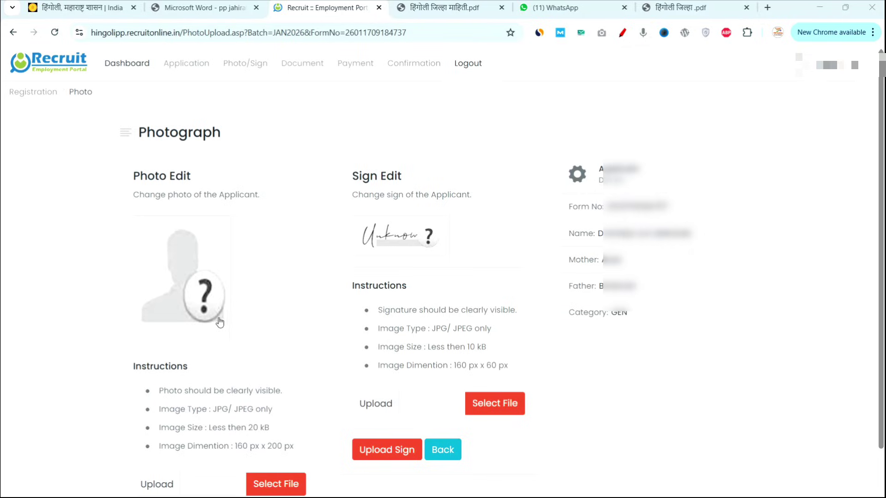
pyautogui.scroll(-2, 131, 421)
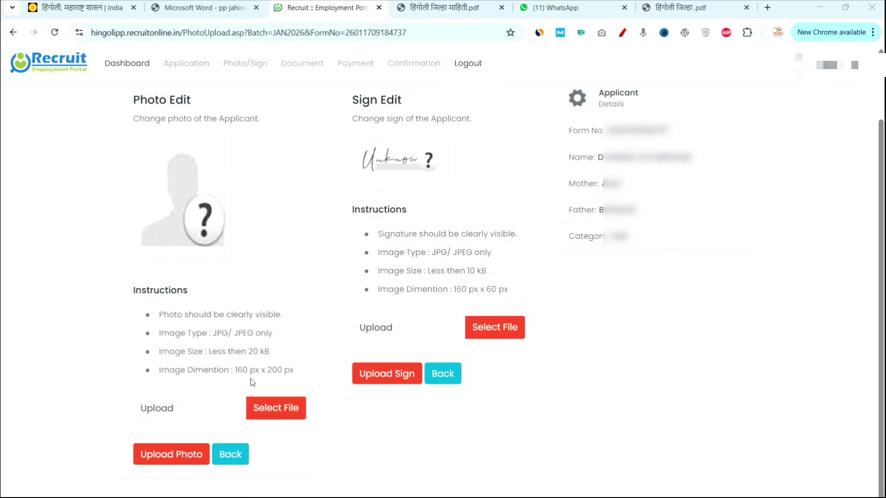
pyautogui.moveTo(245, 362)
pyautogui.mouseDown()
pyautogui.moveTo(242, 356)
pyautogui.moveTo(270, 352)
pyautogui.moveTo(255, 350)
pyautogui.mouseUp()
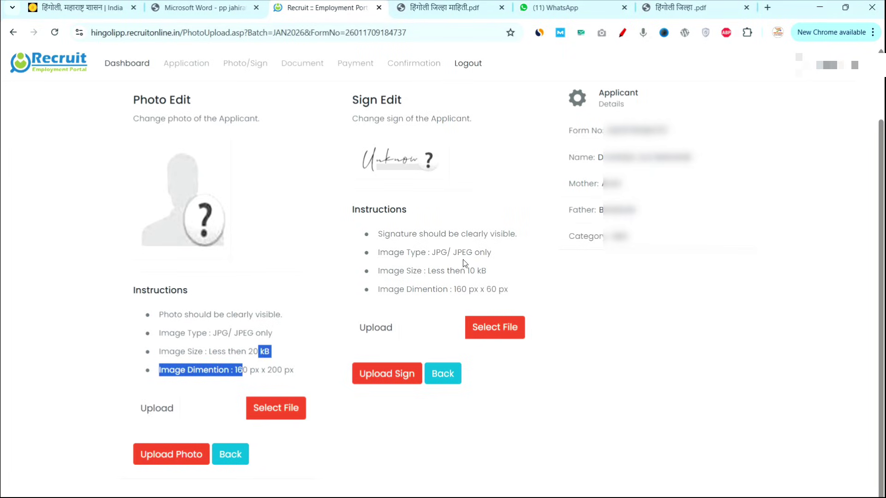
pyautogui.moveTo(502, 277); pyautogui.dragTo(402, 252)
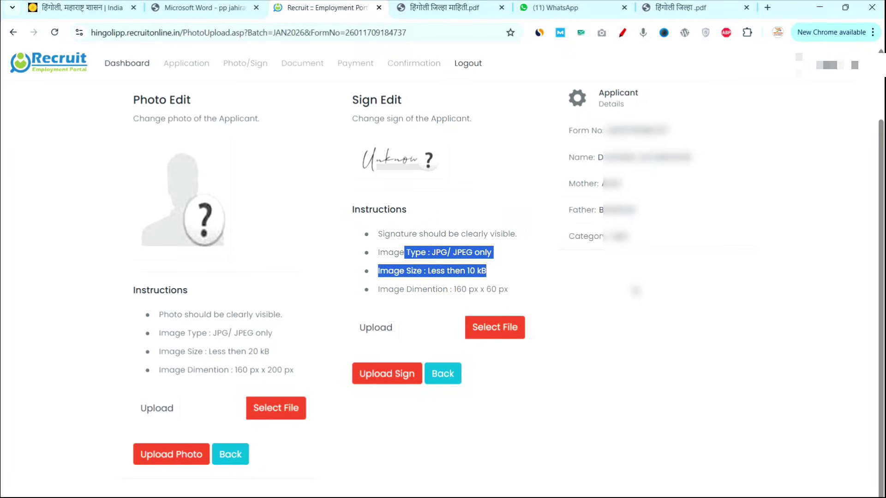
pyautogui.click(640, 319)
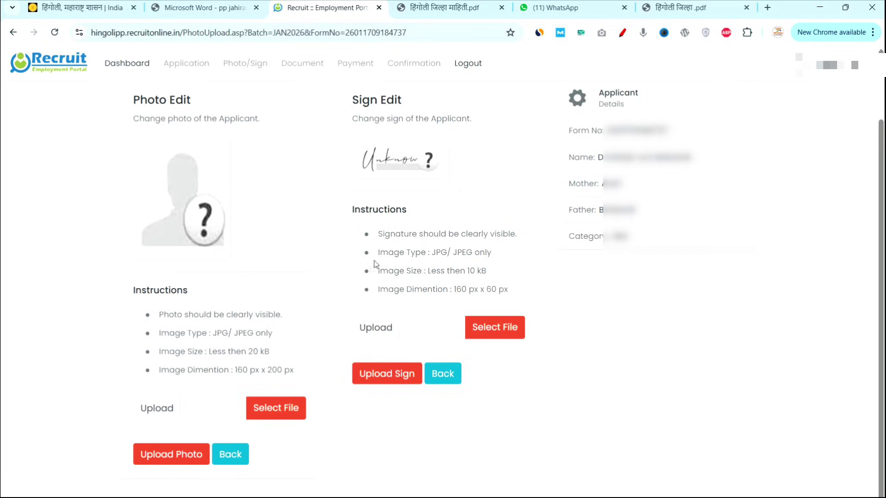
pyautogui.scroll(1, 474, 249)
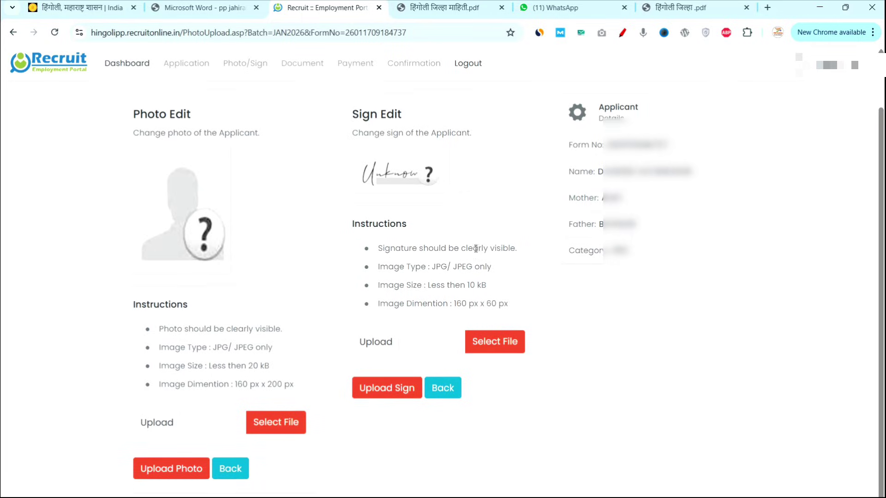
pyautogui.scroll(-1, 475, 249)
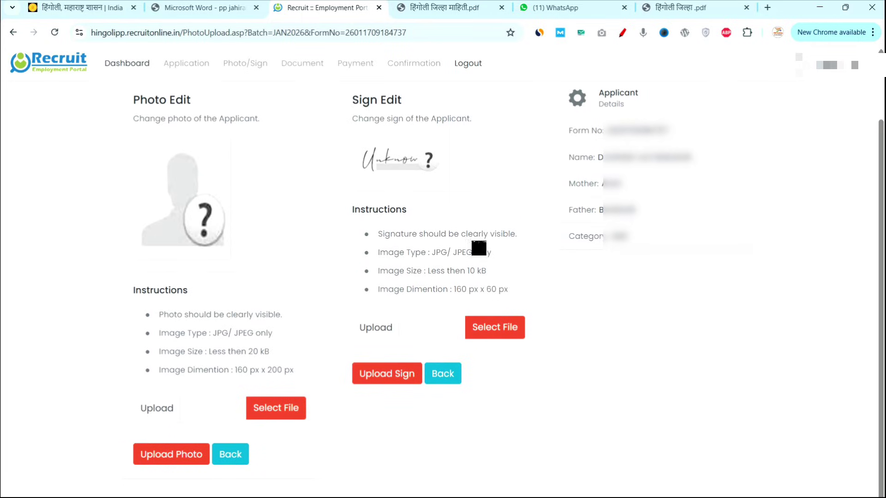
# - Upload the applicant's photo and signature, and open the pending Document section from the dashboard
pyautogui.click(474, 265)
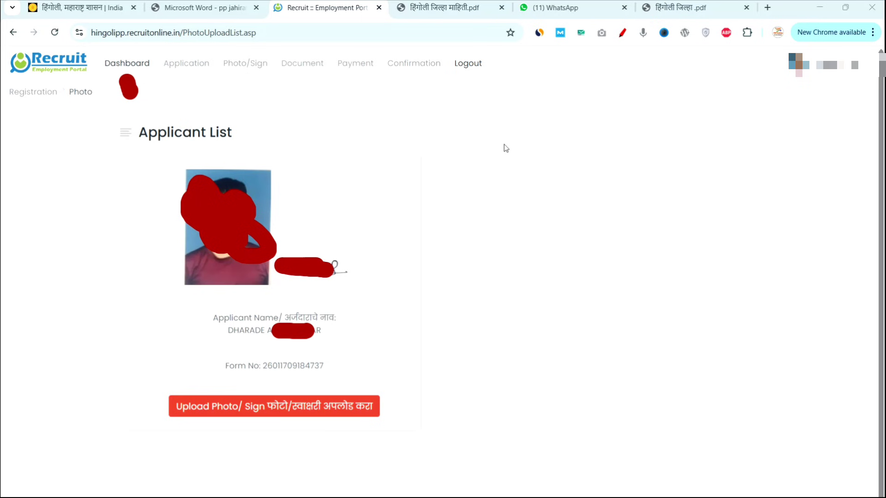
pyautogui.click(544, 133)
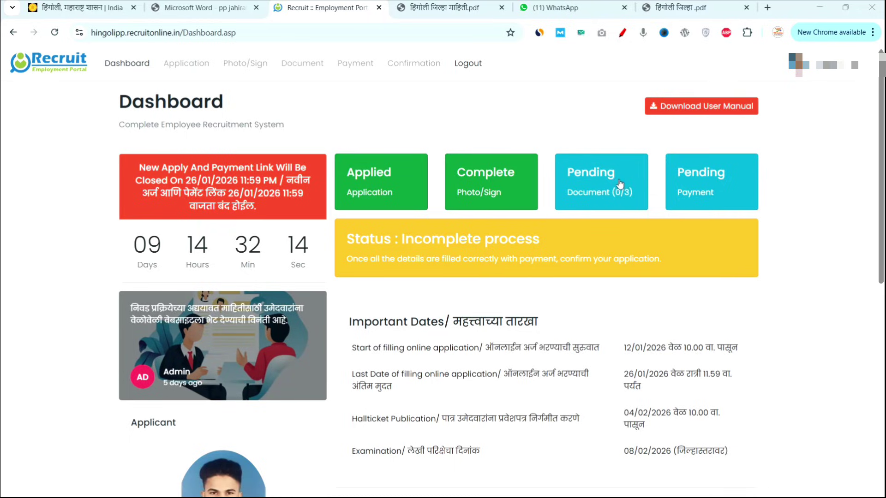
pyautogui.click(582, 189)
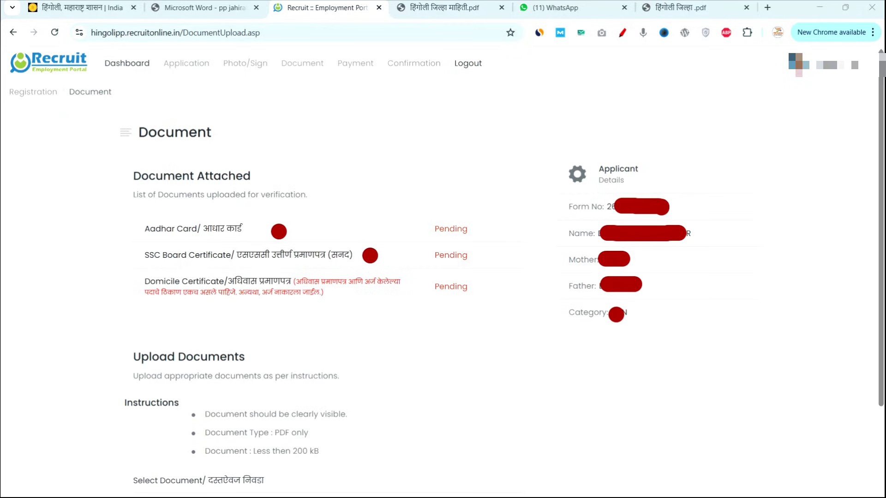
# - Mark the SSC Board and Domicile Certificate entries with red dots and the PDF-only and 200 kB instructions with red check marks
pyautogui.click(371, 255)
pyautogui.click(204, 309)
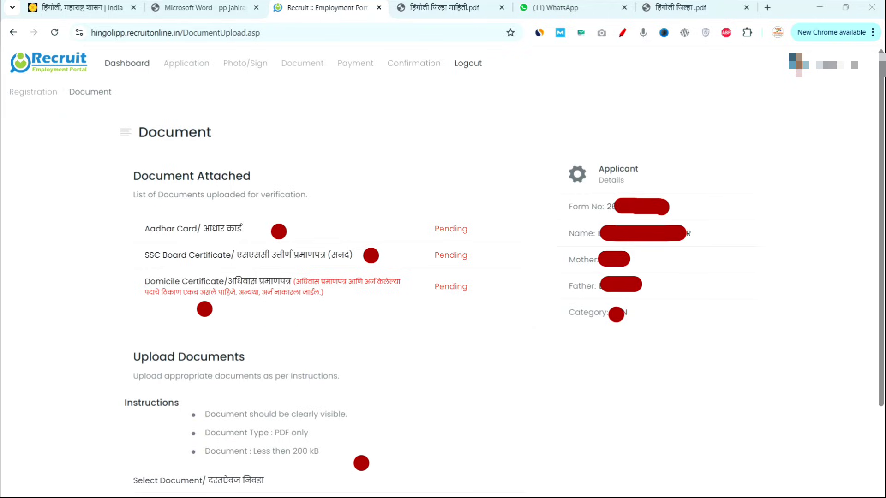
pyautogui.moveTo(349, 462); pyautogui.dragTo(425, 435)
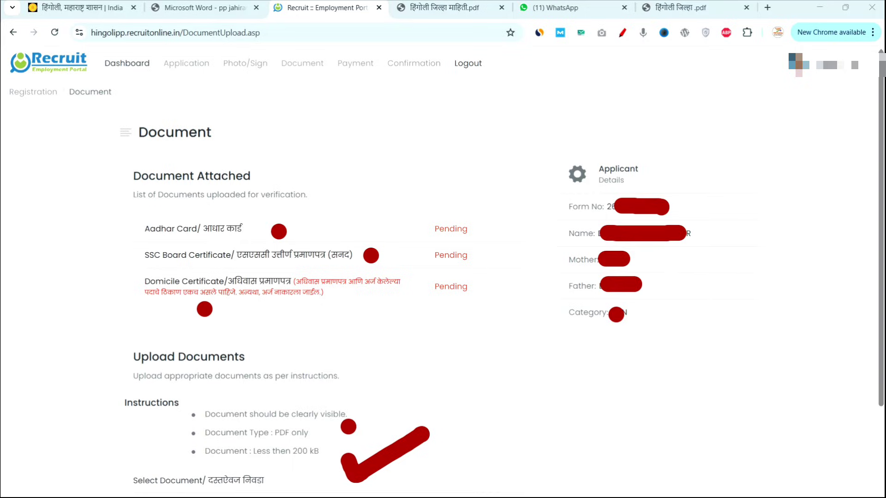
pyautogui.moveTo(346, 428); pyautogui.dragTo(427, 387)
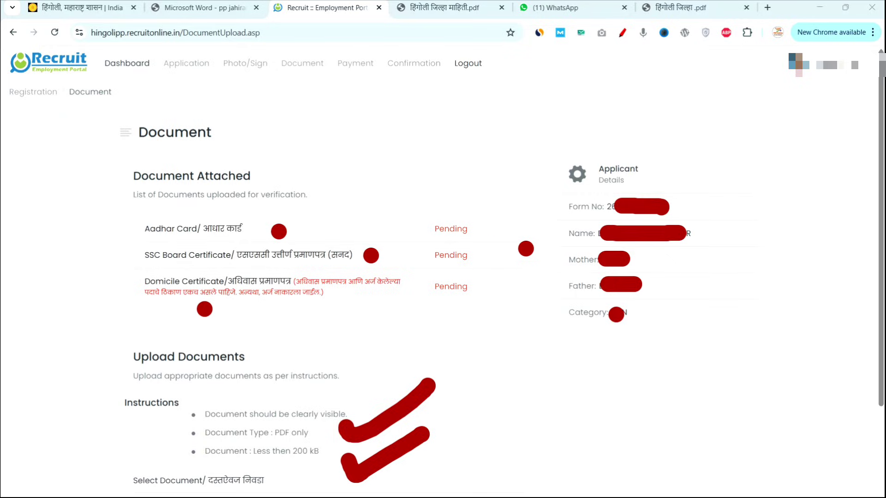
# - Upload the Aadhar Card and SSC Board Certificate, and draw a red check mark beside the Aadhar Card's attached status
pyautogui.scroll(-5, 464, 111)
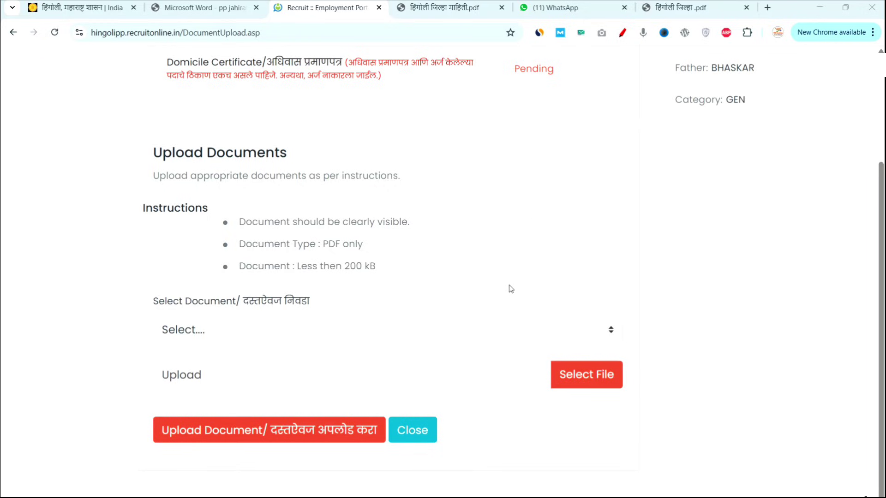
pyautogui.click(419, 323)
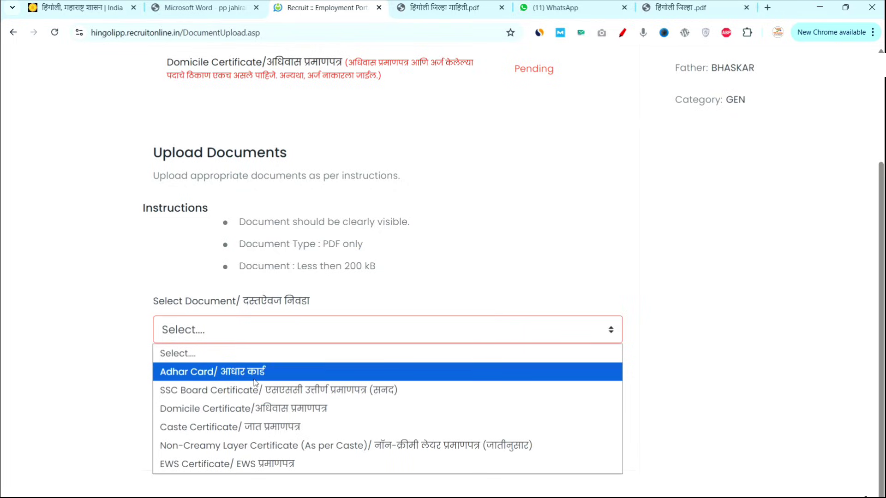
pyautogui.click(236, 372)
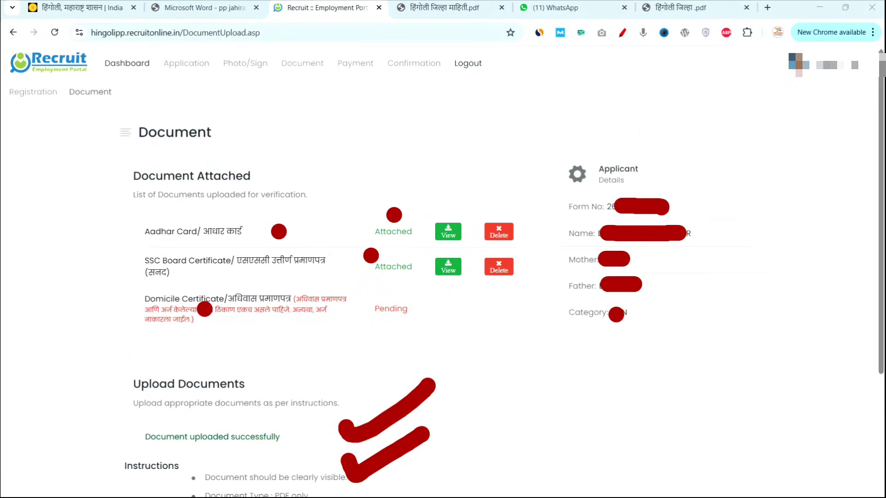
pyautogui.moveTo(338, 216)
pyautogui.mouseDown()
pyautogui.moveTo(365, 212)
pyautogui.moveTo(422, 173)
pyautogui.mouseUp()
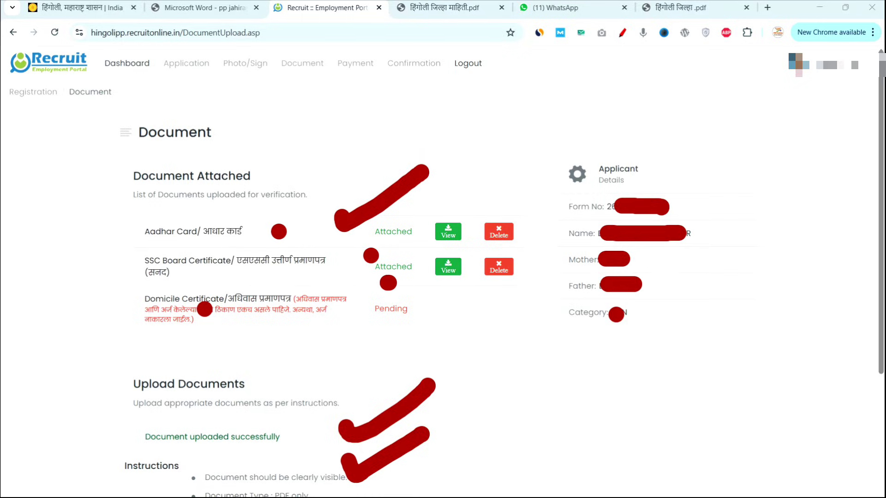
# - Draw a red mark beneath the SSC Board Certificate's attached status, and leave the annotation mode
pyautogui.moveTo(387, 283); pyautogui.dragTo(406, 283)
pyautogui.press('Escape')
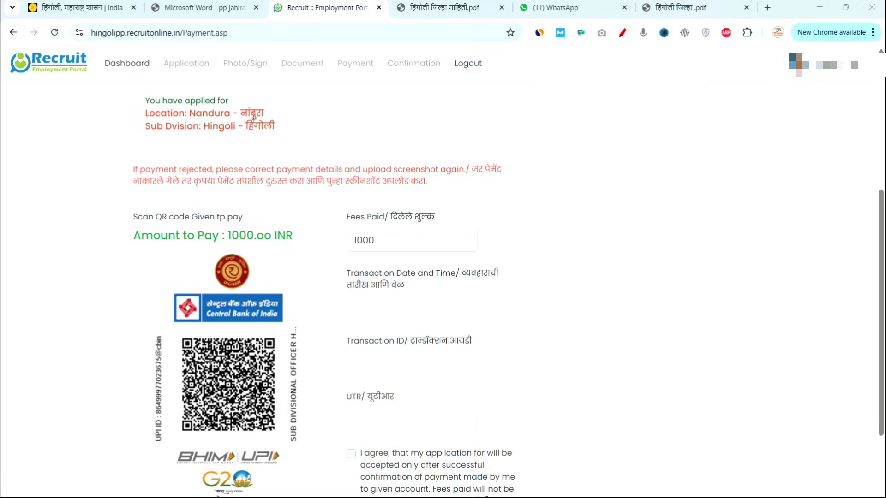
# - Examine the payment page, highlighting the applied location and sub-division and the Fees Paid, Transaction Date and Time, Transaction ID and UTR labels
pyautogui.moveTo(240, 112); pyautogui.dragTo(280, 131)
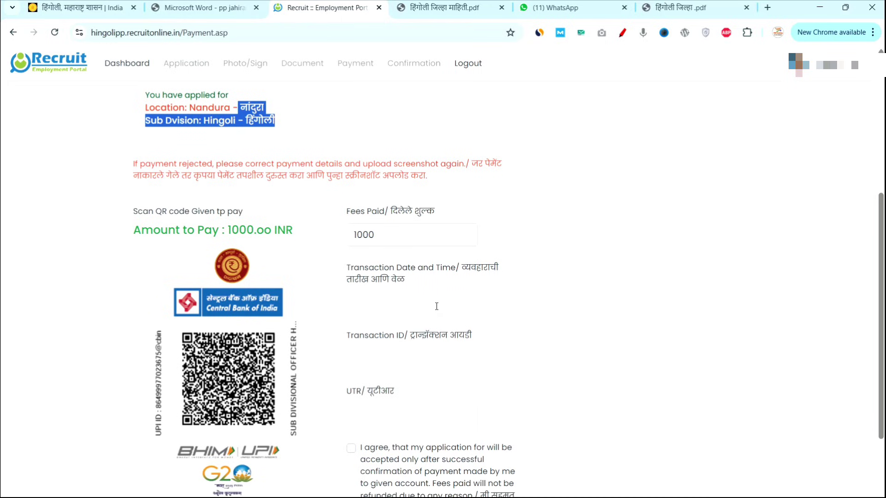
pyautogui.scroll(-1, 419, 292)
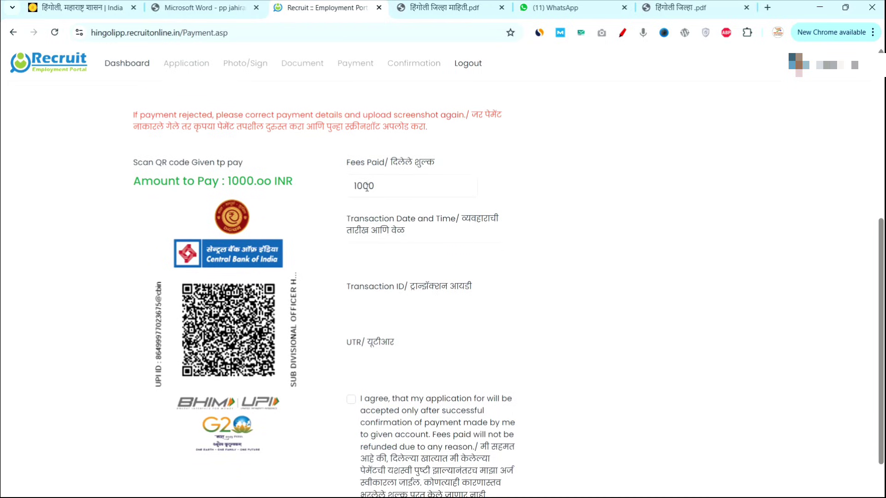
pyautogui.moveTo(340, 184); pyautogui.dragTo(381, 192)
pyautogui.scroll(-1, 378, 222)
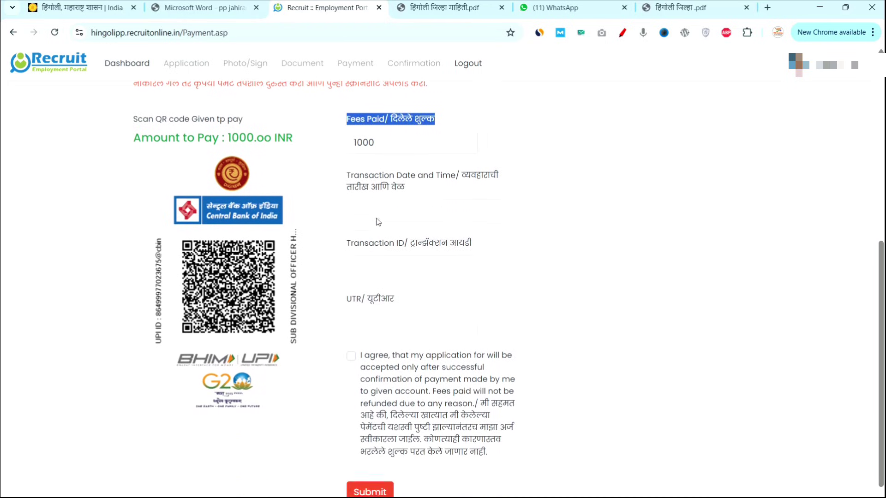
pyautogui.scroll(-1, 203, 293)
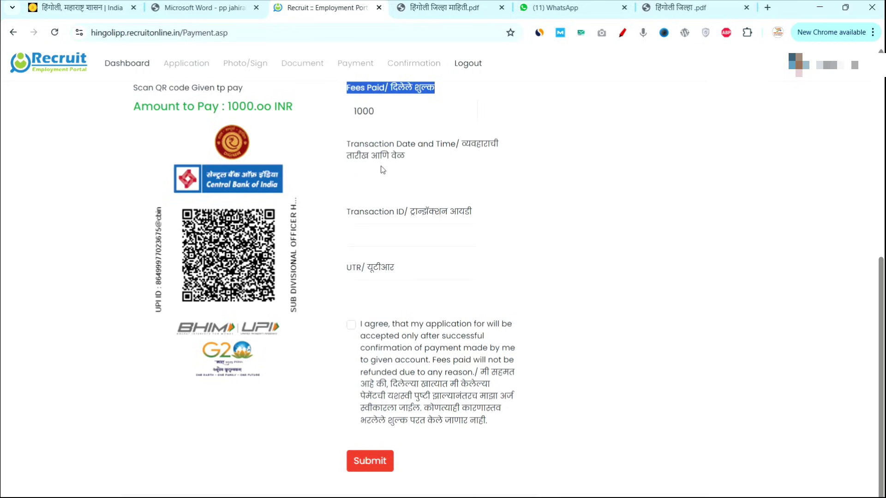
pyautogui.moveTo(347, 140); pyautogui.dragTo(403, 154)
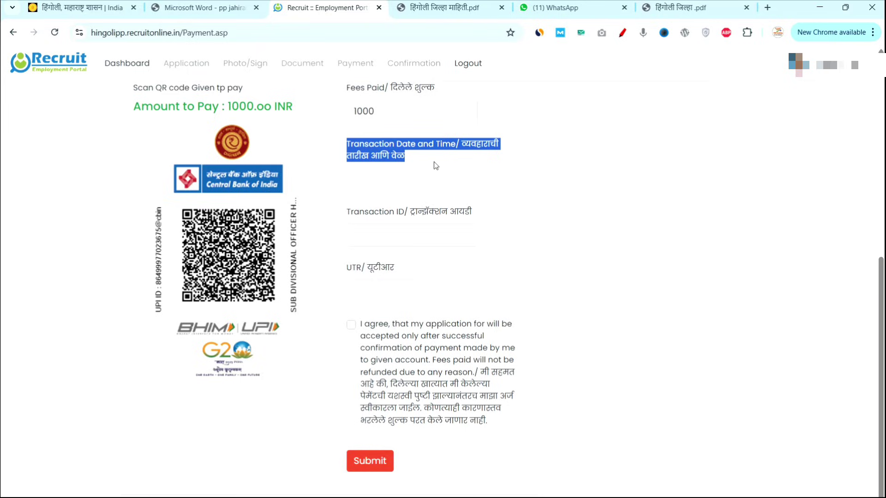
pyautogui.click(413, 161)
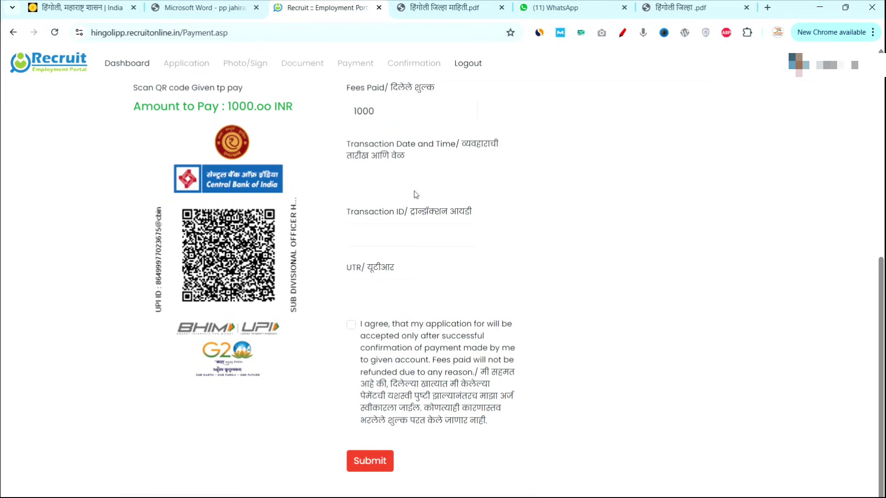
pyautogui.moveTo(346, 212); pyautogui.dragTo(480, 212)
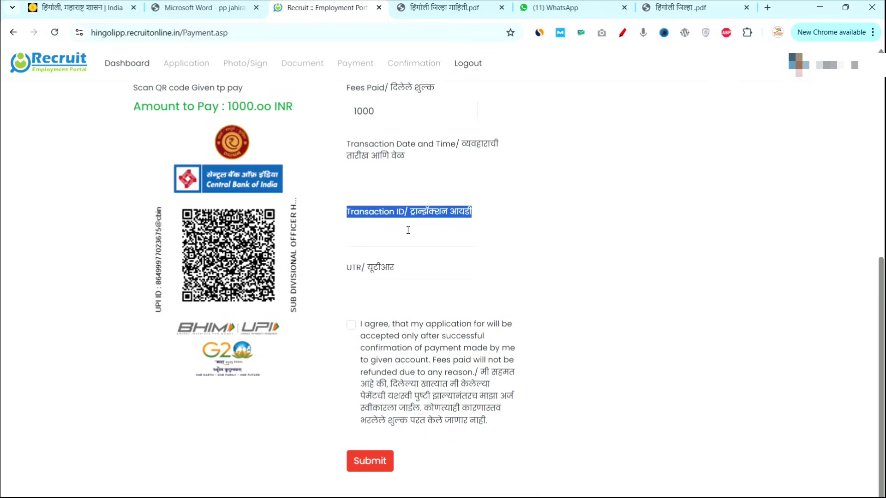
pyautogui.moveTo(347, 272); pyautogui.dragTo(395, 267)
# - Accept the payment confirmation declaration and set the transaction date and time to 17/01/2026 09:35:00
pyautogui.click(352, 326)
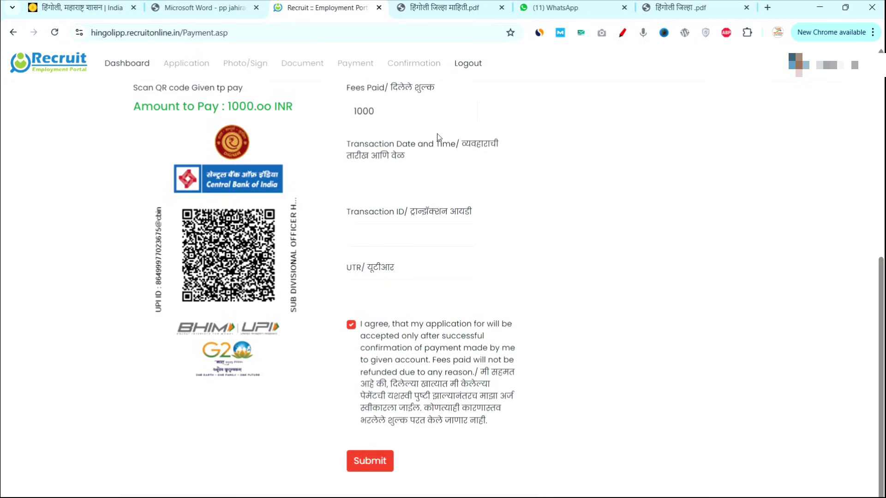
pyautogui.click(416, 177)
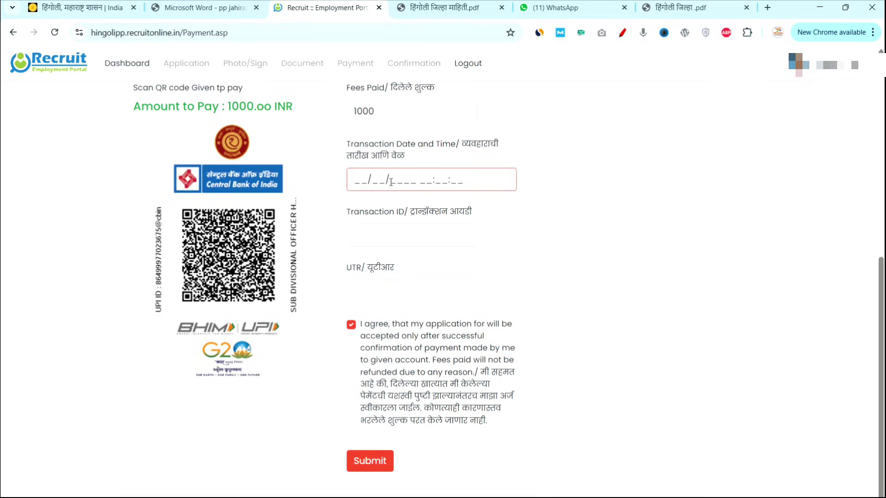
pyautogui.write('1')
pyautogui.write('7/01/2026 09:35:00')
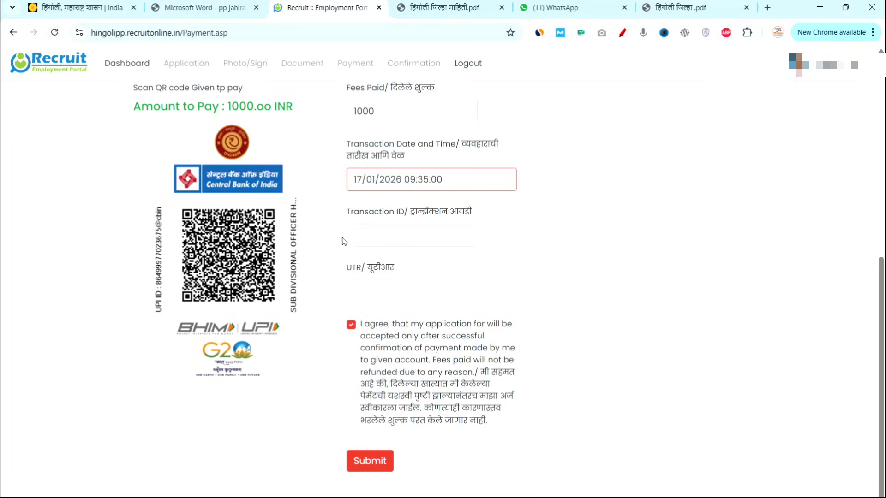
# - Enter the payment's transaction ID and UTR number, and submit the payment details
pyautogui.click(380, 231)
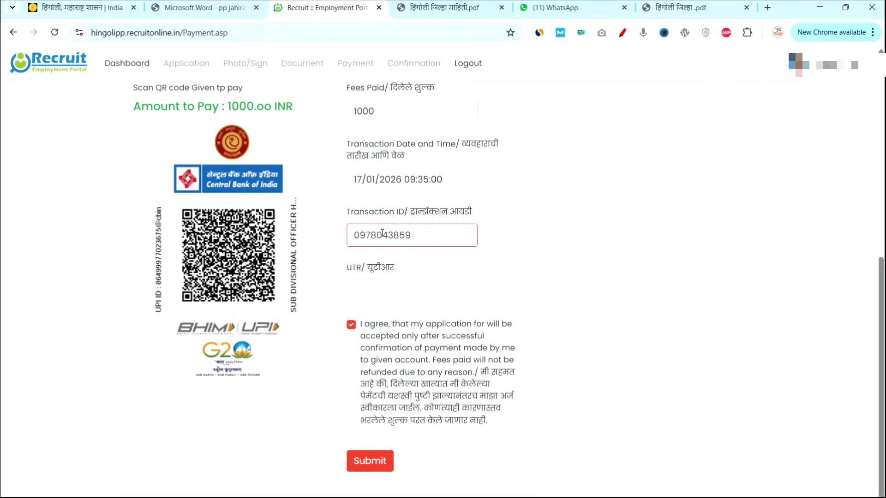
pyautogui.click(387, 297)
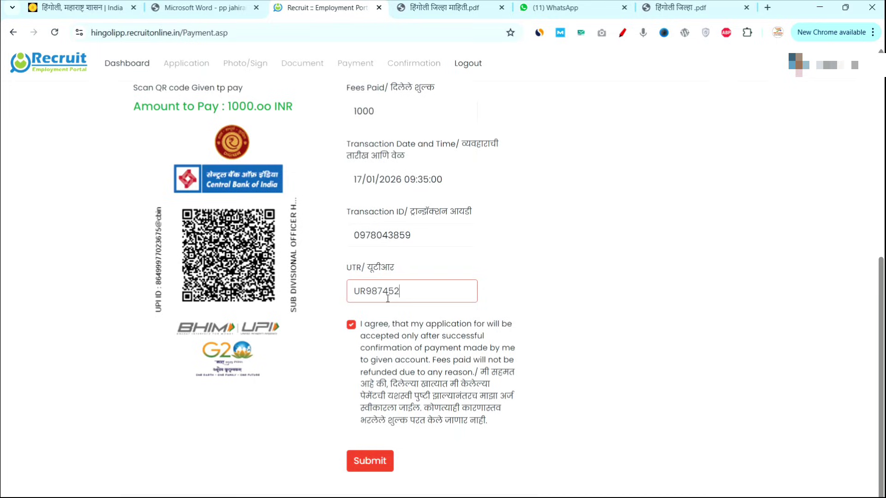
pyautogui.click(382, 465)
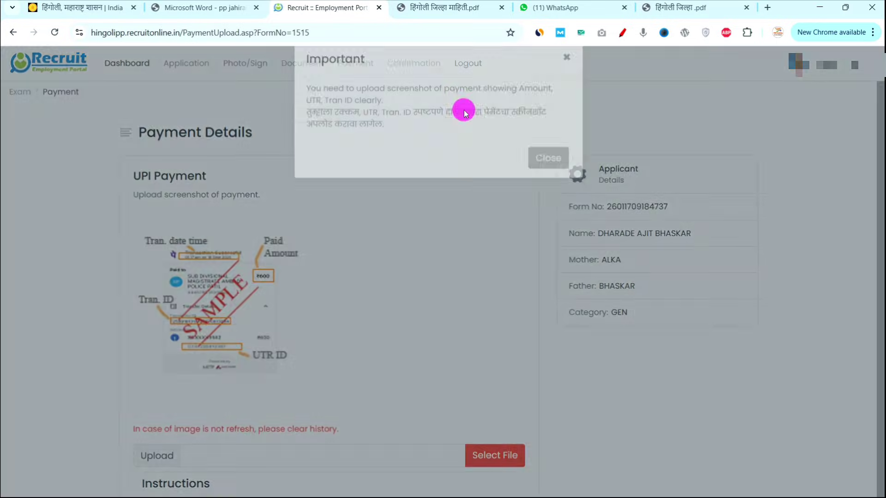
# - Dismiss the Important notice and draw red check marks beside the UPI Payment heading, the Upload field and the sample payment screenshot
pyautogui.click(459, 249)
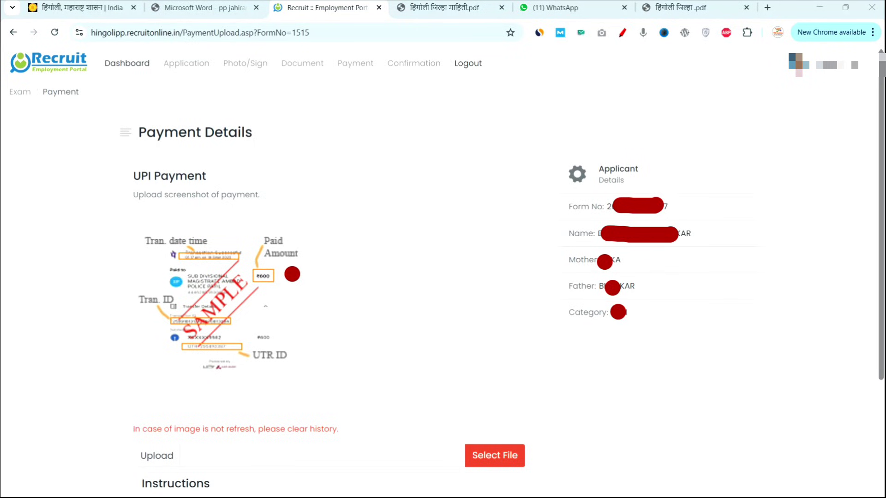
pyautogui.moveTo(338, 276)
pyautogui.mouseDown()
pyautogui.moveTo(355, 316)
pyautogui.moveTo(412, 262)
pyautogui.mouseUp()
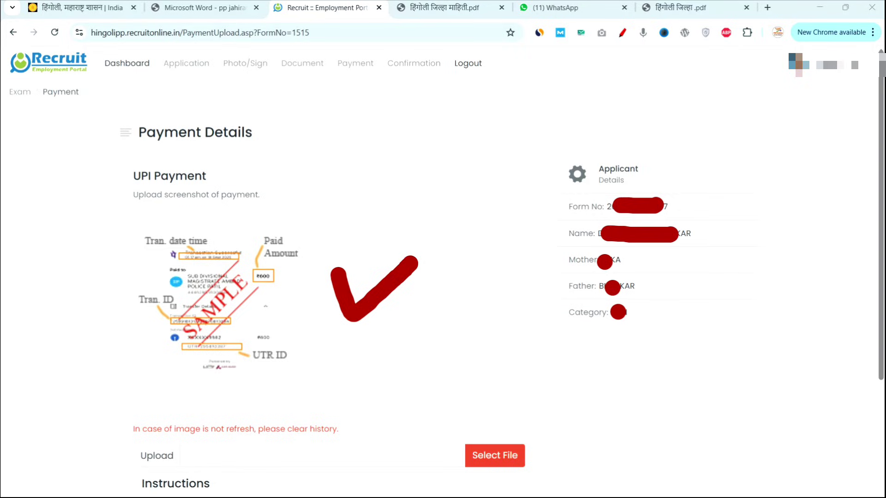
pyautogui.moveTo(282, 176); pyautogui.dragTo(351, 148)
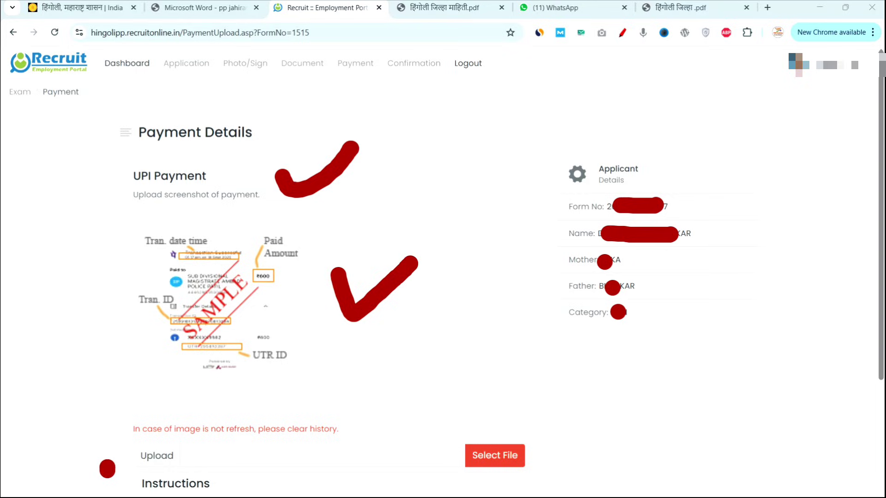
pyautogui.moveTo(105, 467); pyautogui.dragTo(152, 442)
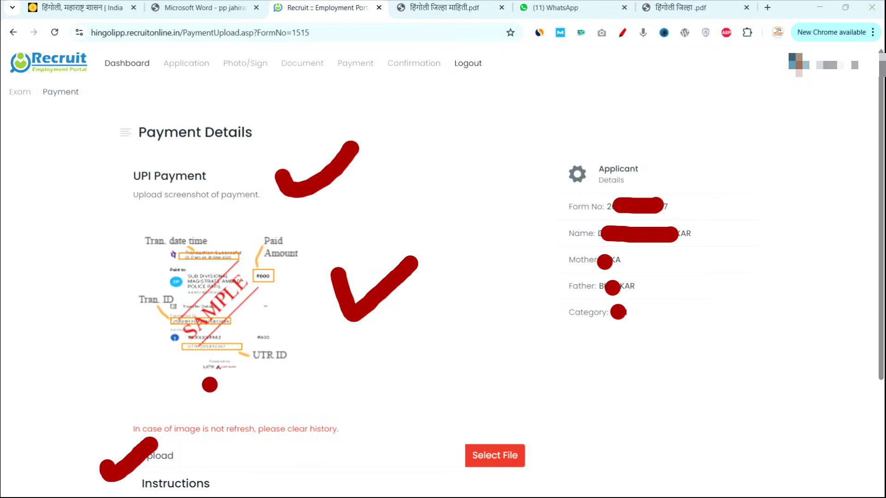
pyautogui.moveTo(164, 208); pyautogui.dragTo(220, 217)
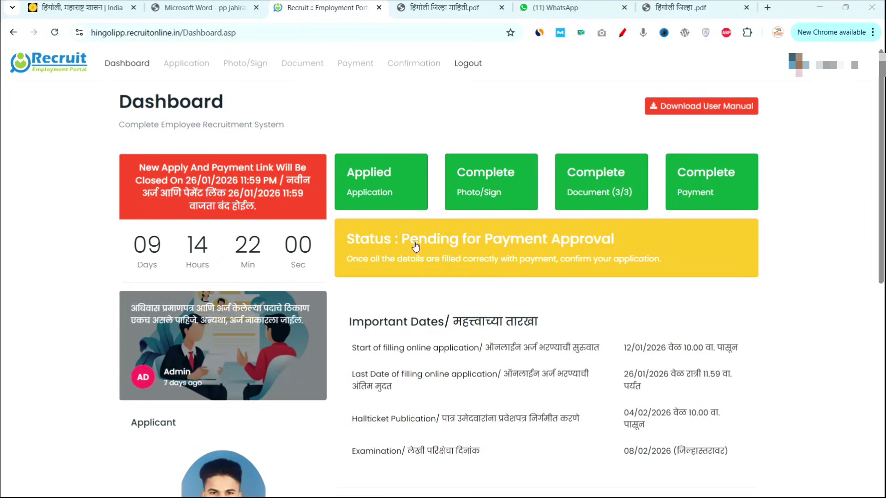
# - Check the application's payment approval status on the dashboard, and log out of the recruitment portal
pyautogui.click(489, 242)
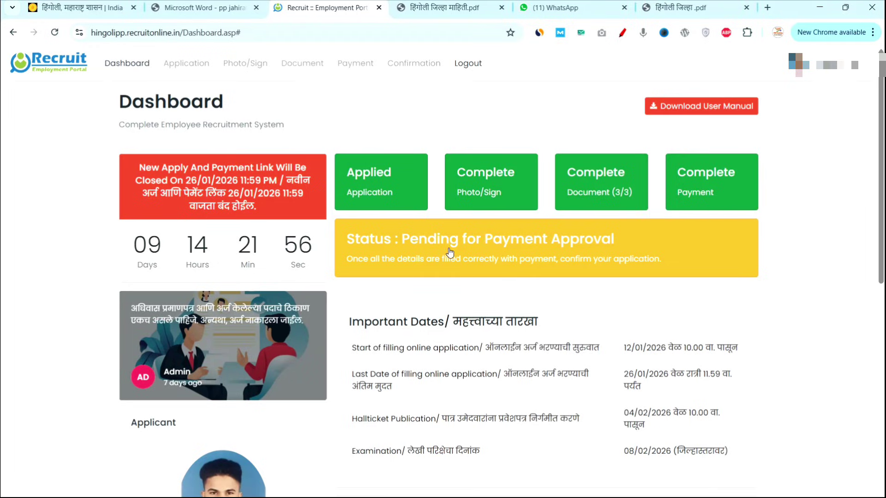
pyautogui.click(369, 244)
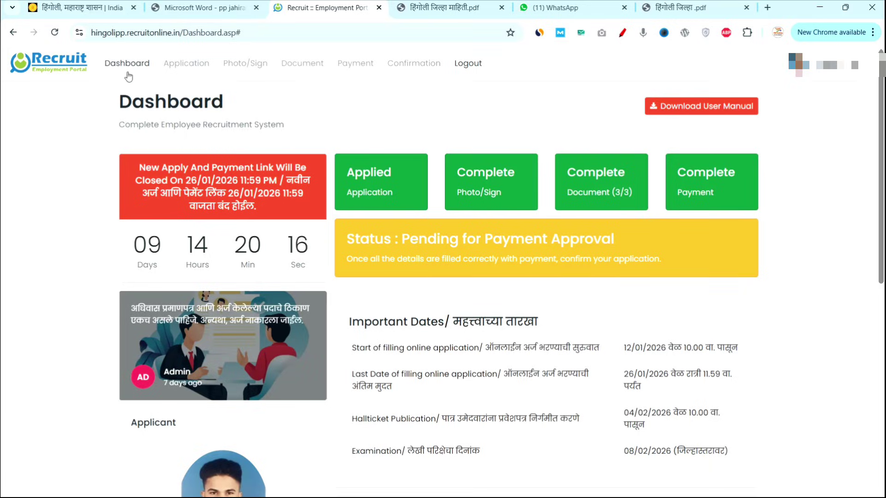
pyautogui.click(465, 63)
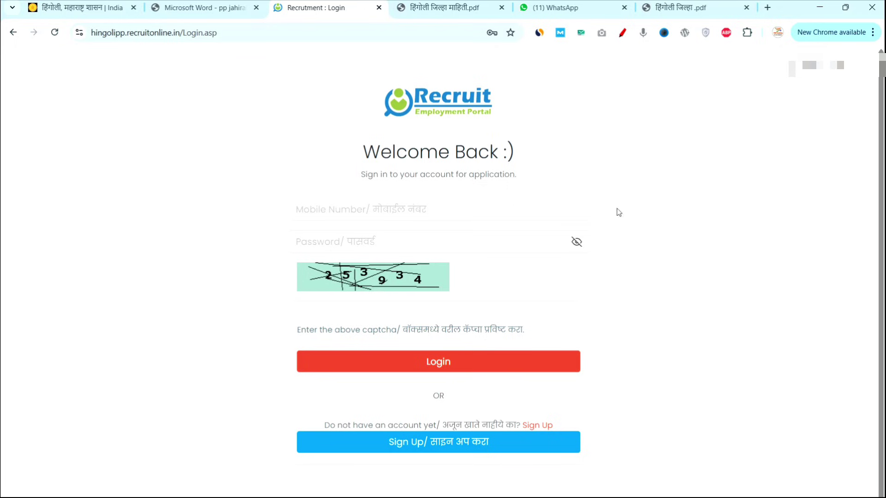
# - Switch to हिंगोली जिल्हा माहिती.pdf and skim from its contents list through the taluka information to the question-and-answer pages
pyautogui.click(450, 8)
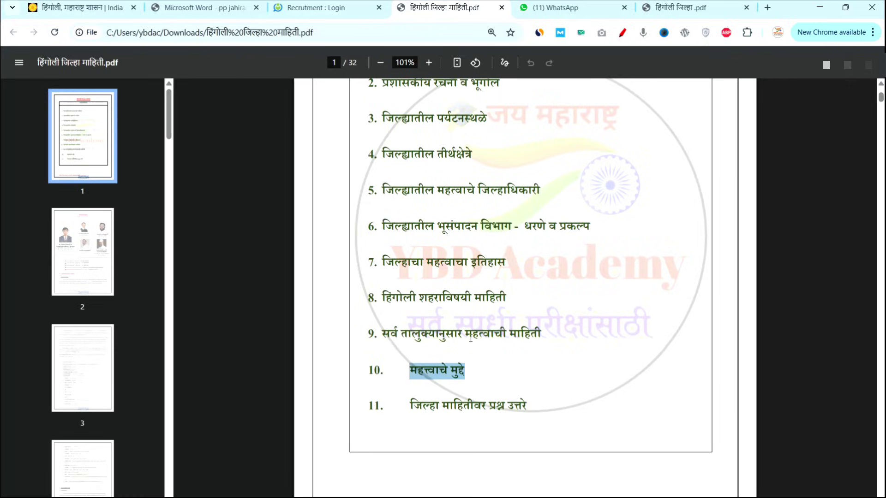
pyautogui.scroll(-20, 470, 337)
pyautogui.scroll(-20, 470, 336)
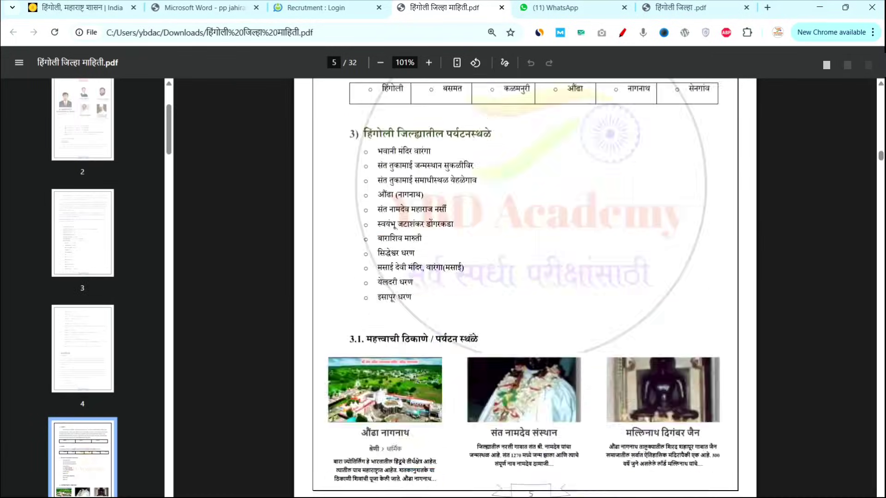
pyautogui.scroll(-20, 470, 338)
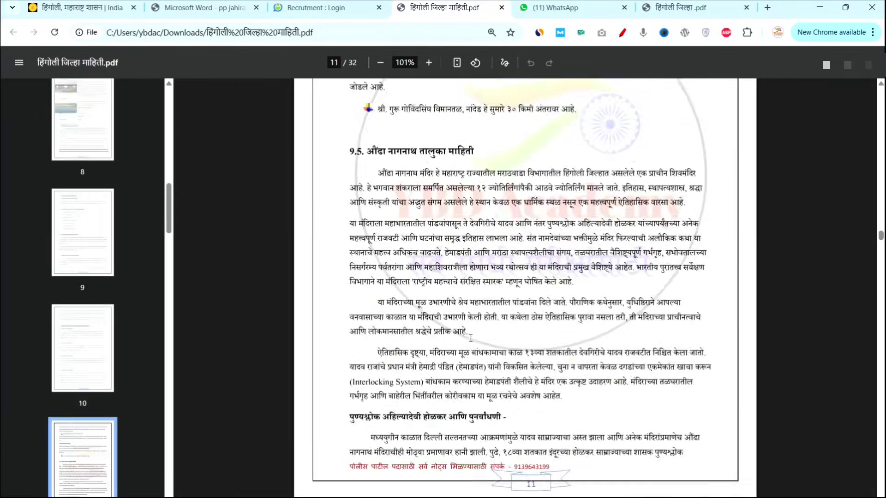
pyautogui.scroll(-15, 470, 338)
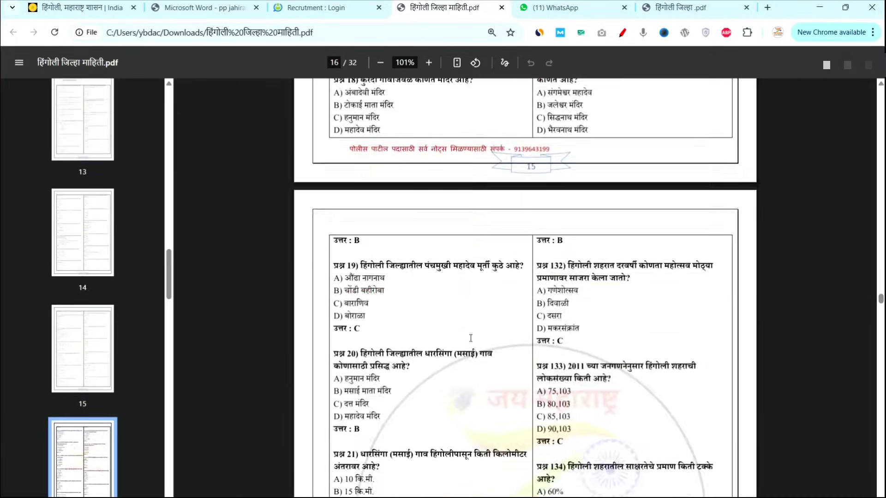